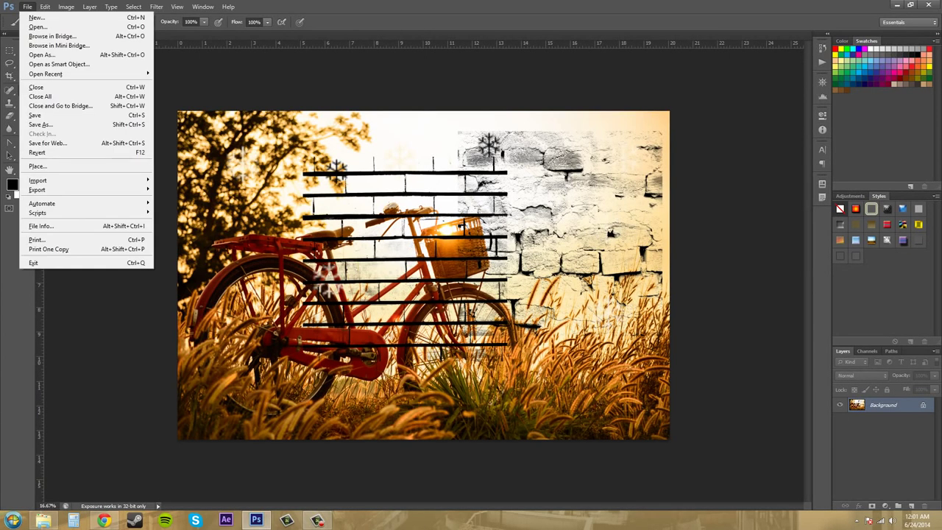
# Step: Open the Preset Manager and load designtnt-brushes-cracks.abr from the Cracks Brushes folder
pyautogui.moveTo(45, 7)
pyautogui.moveTo(88, 286)
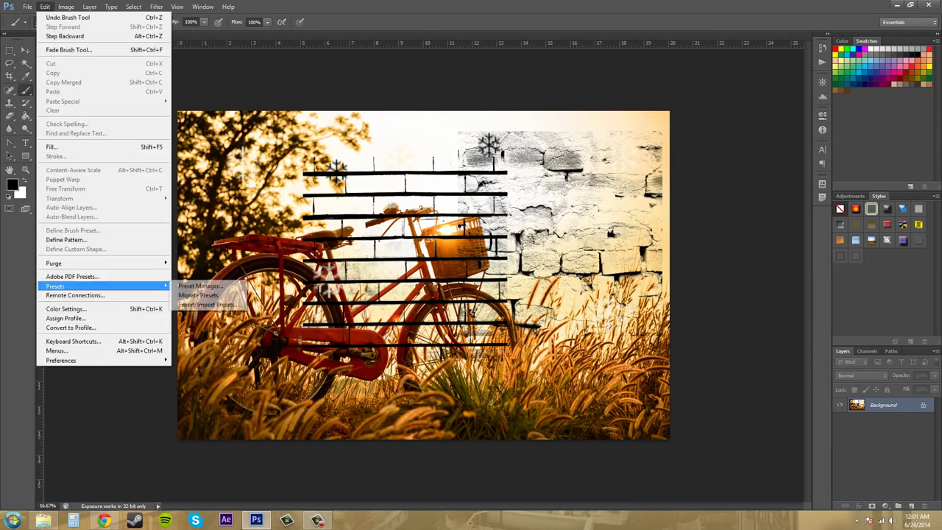
pyautogui.click(200, 285)
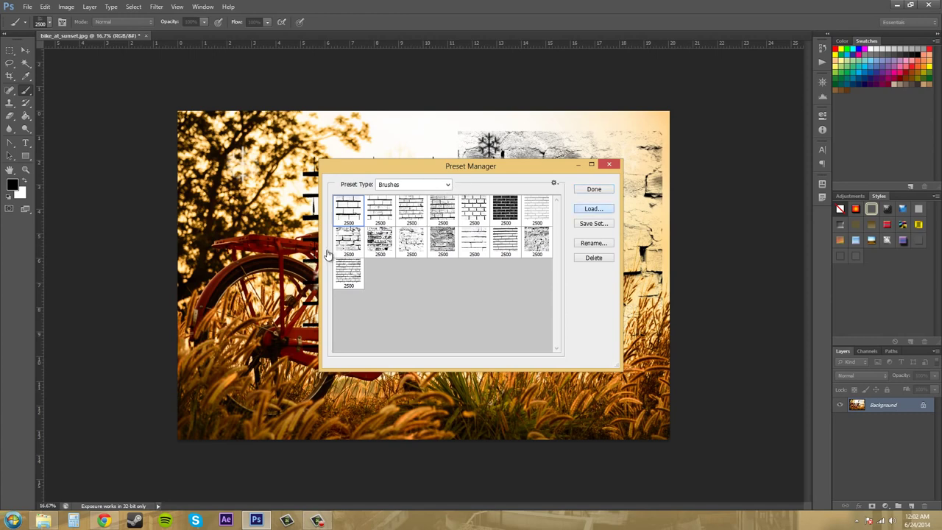
pyautogui.click(594, 209)
pyautogui.click(529, 131)
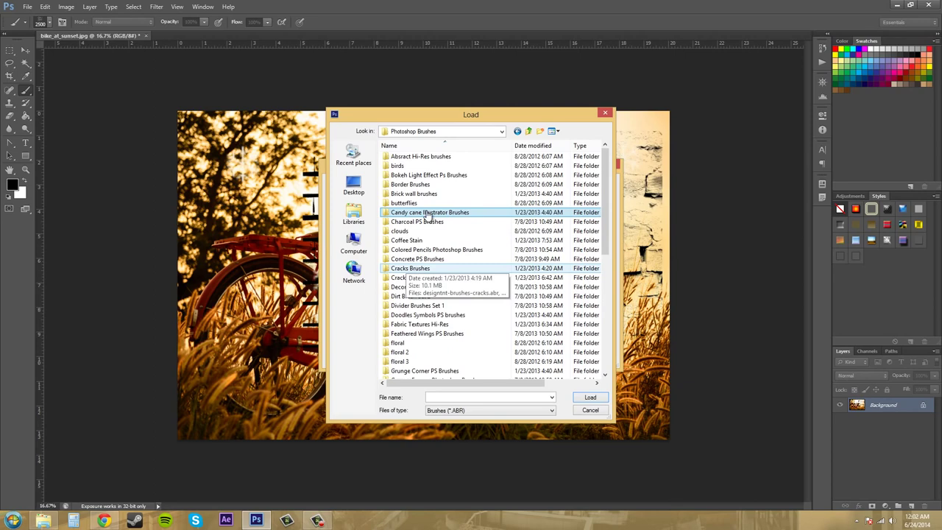
pyautogui.doubleClick(424, 271)
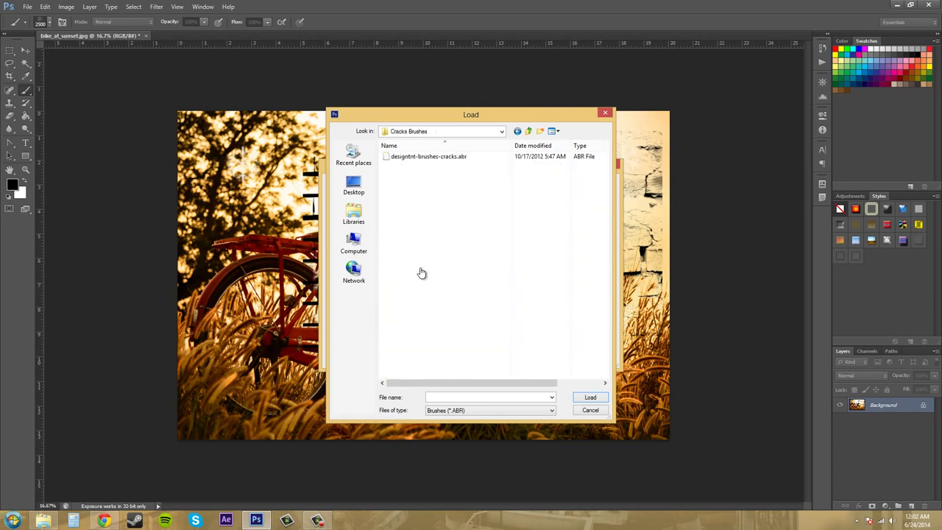
pyautogui.click(437, 162)
pyautogui.click(590, 397)
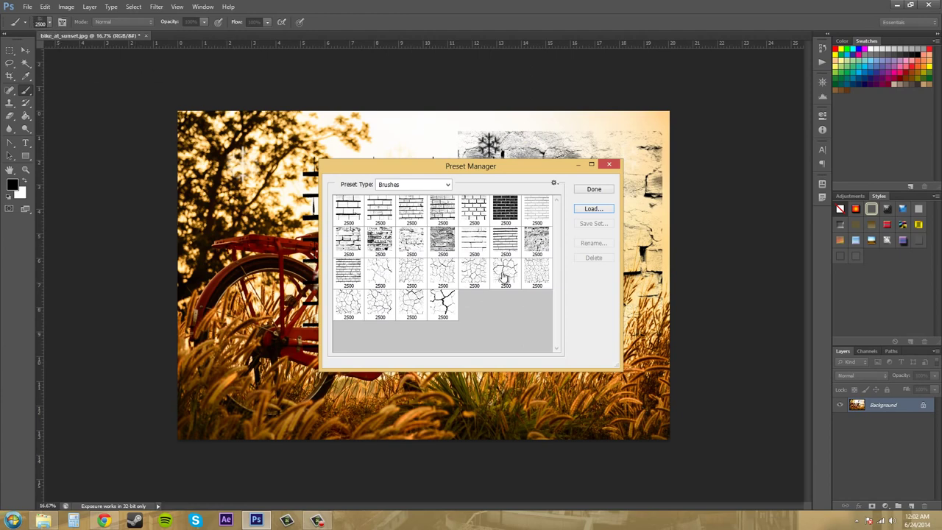
# Step: Open the first cracks brush for renaming and close the naming dialog, keeping the name cracks-1
pyautogui.click(379, 276)
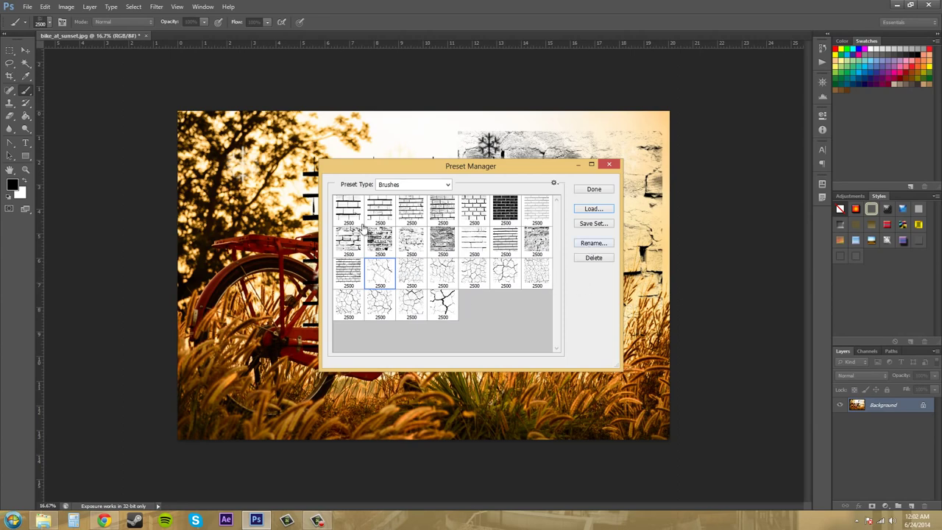
pyautogui.press('Return')
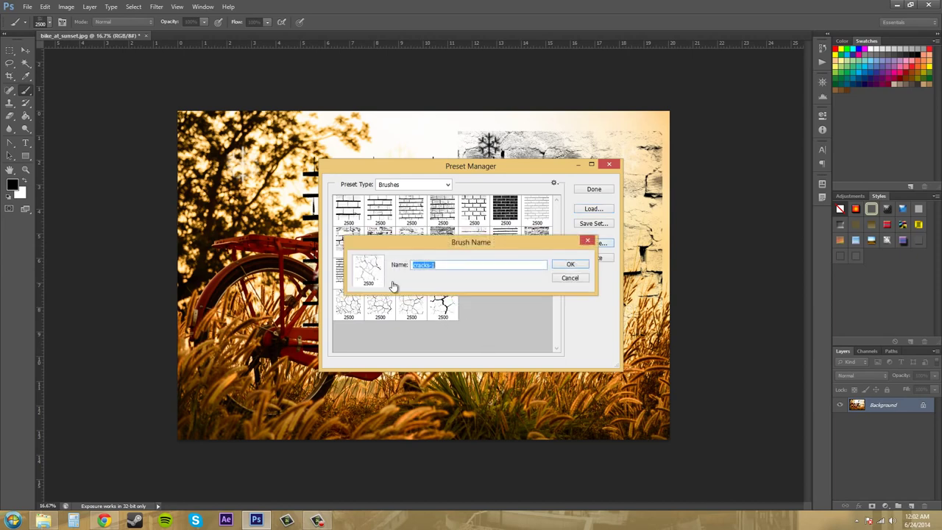
pyautogui.click(472, 261)
pyautogui.press('Return')
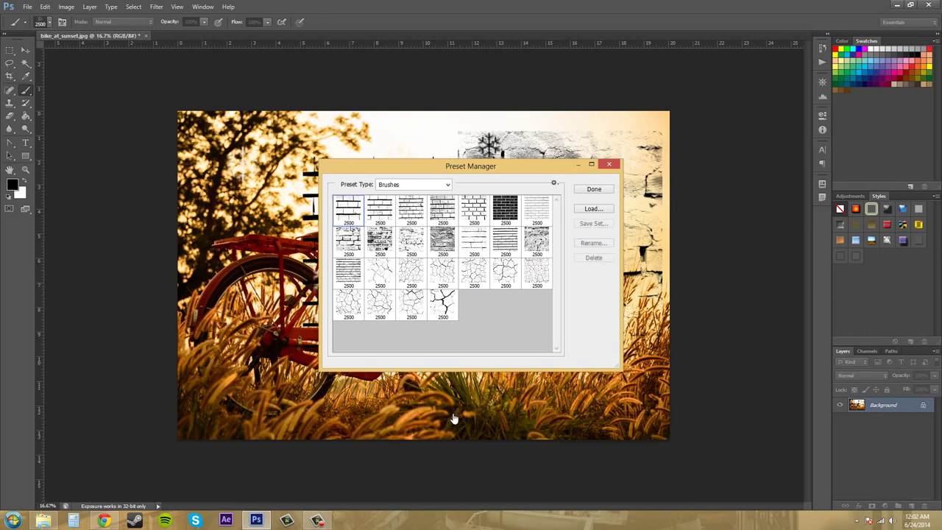
# Step: Select all brushes, open the dialog for saving them as a set, and cancel it
pyautogui.hotkey('ctrl', 'a')
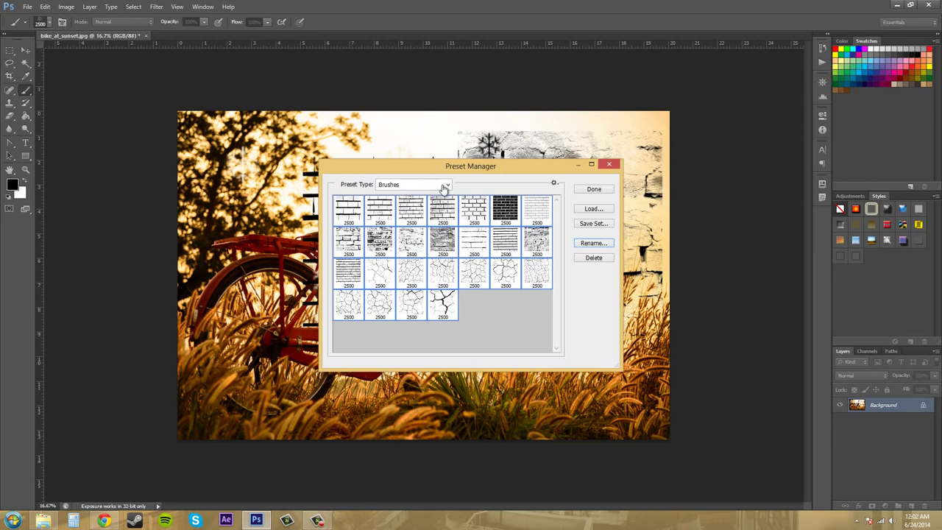
pyautogui.hotkey('alt', 's')
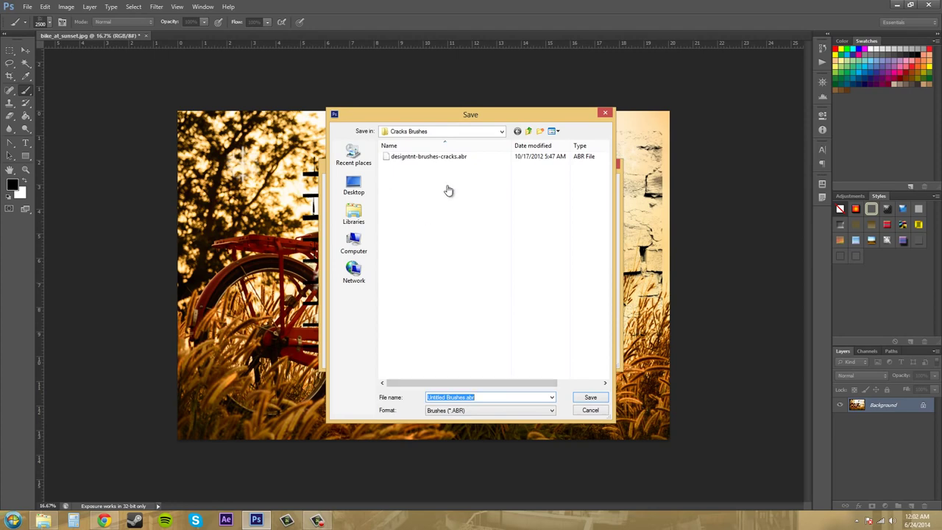
pyautogui.press('Escape')
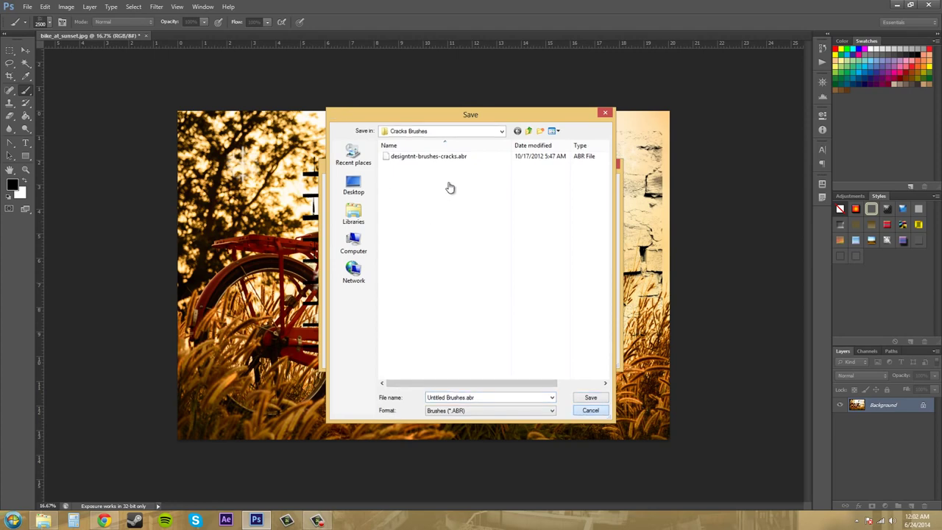
pyautogui.press('Return')
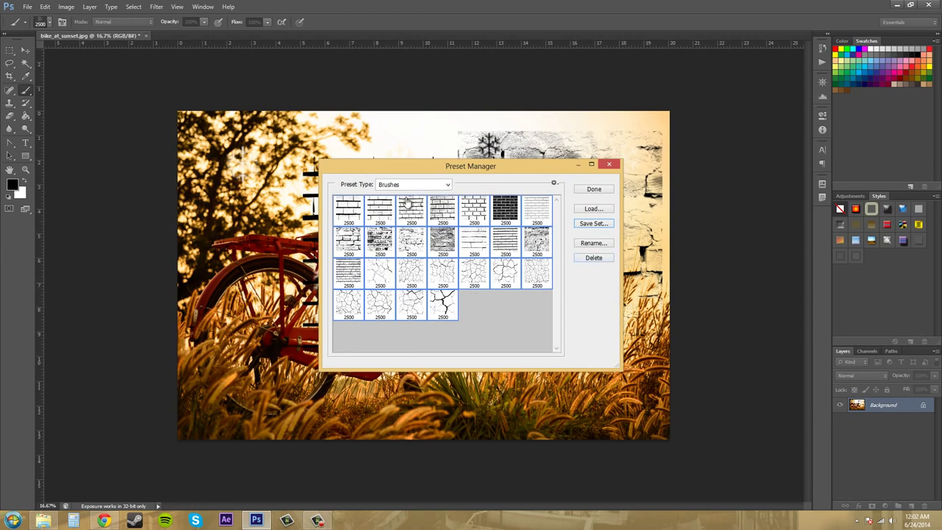
pyautogui.click(849, 94)
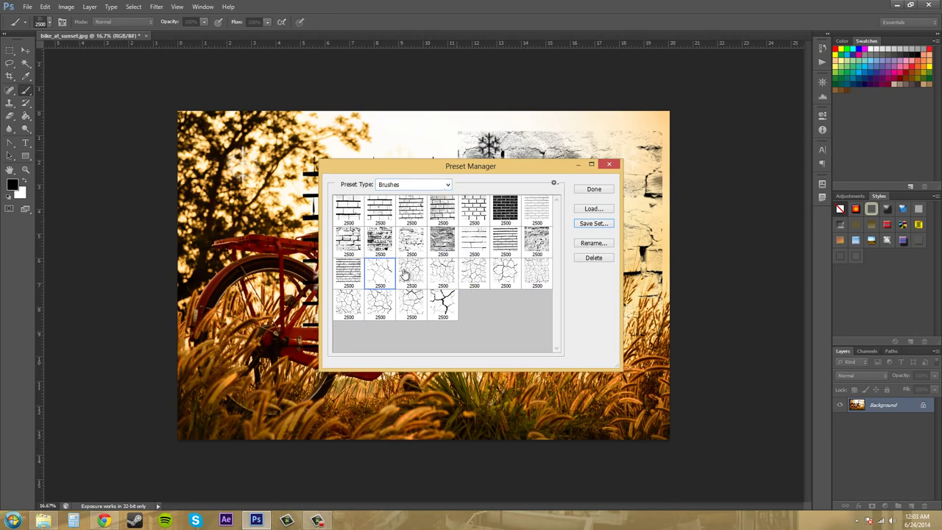
# Step: Look through the Styles, Patterns and Swatches presets, return to Brushes, and close the Preset Manager
pyautogui.click(421, 184)
pyautogui.press('Return')
pyautogui.click(408, 187)
pyautogui.press('Down')
pyautogui.press('Return')
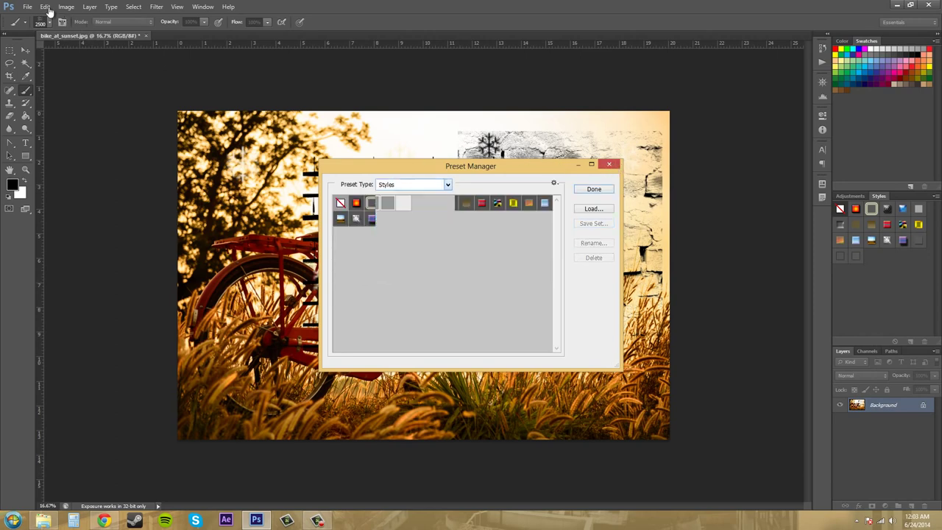
pyautogui.hotkey('alt', 'Down')
pyautogui.press('Up')
pyautogui.press('Up')
pyautogui.press('Up')
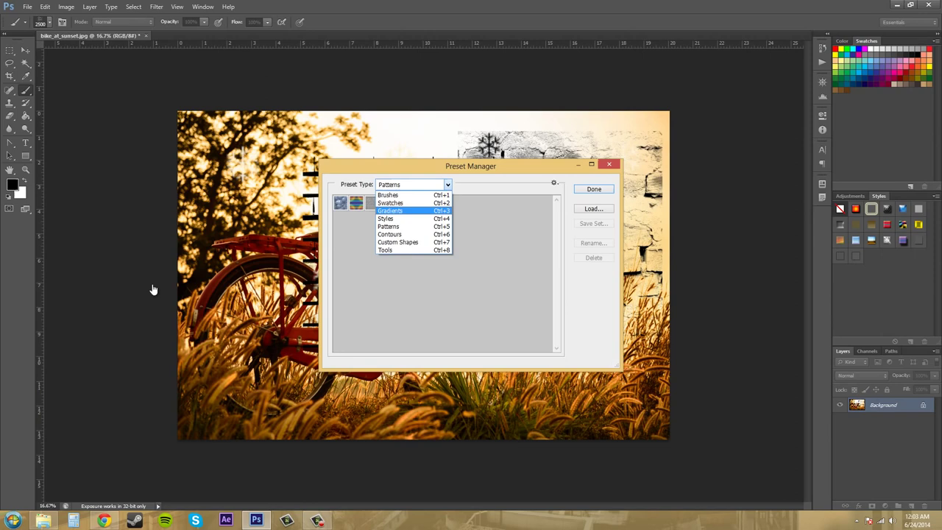
pyautogui.press('Return')
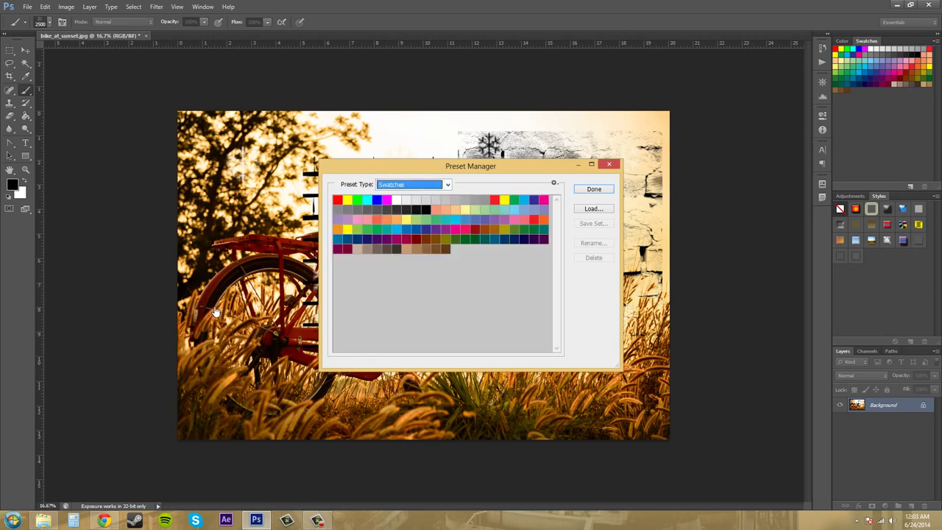
pyautogui.hotkey('alt', 'Down')
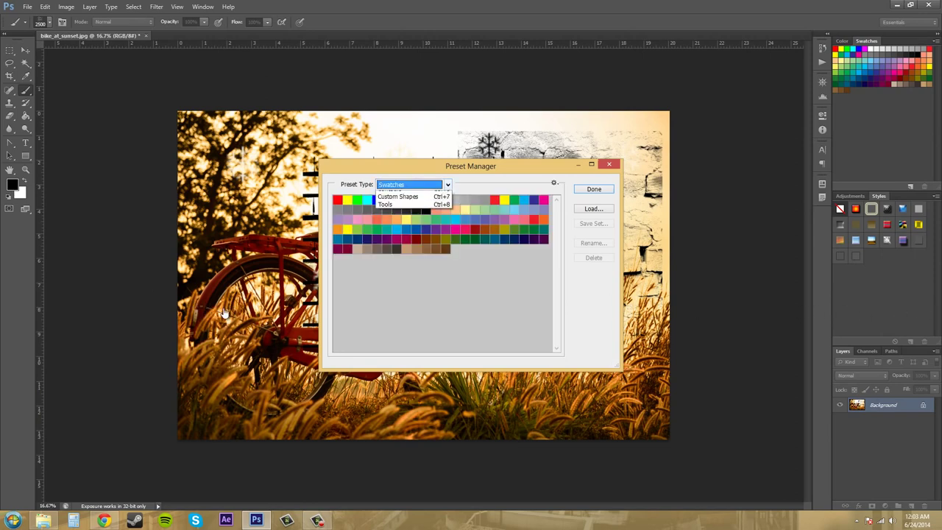
pyautogui.press('Up')
pyautogui.press('Return')
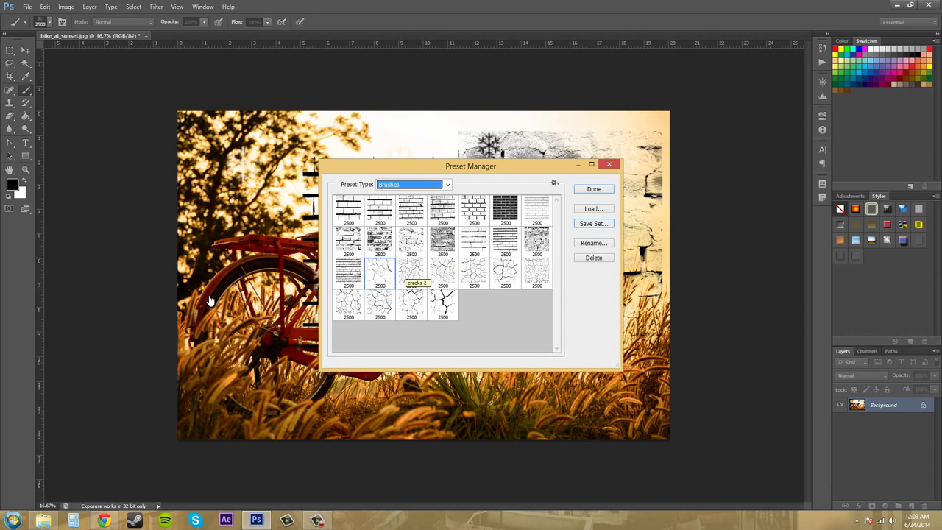
pyautogui.click(609, 164)
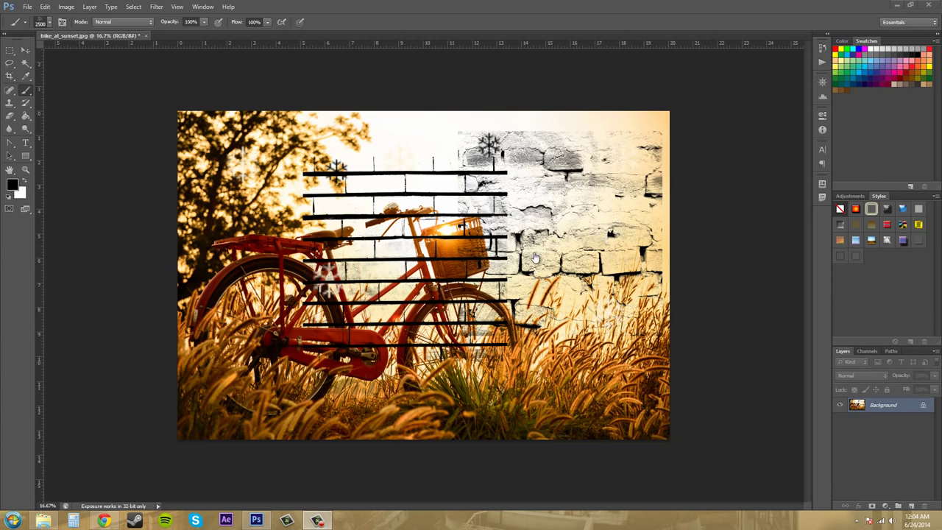
# Step: Try to migrate presets from older versions and dismiss the message
pyautogui.click(45, 6)
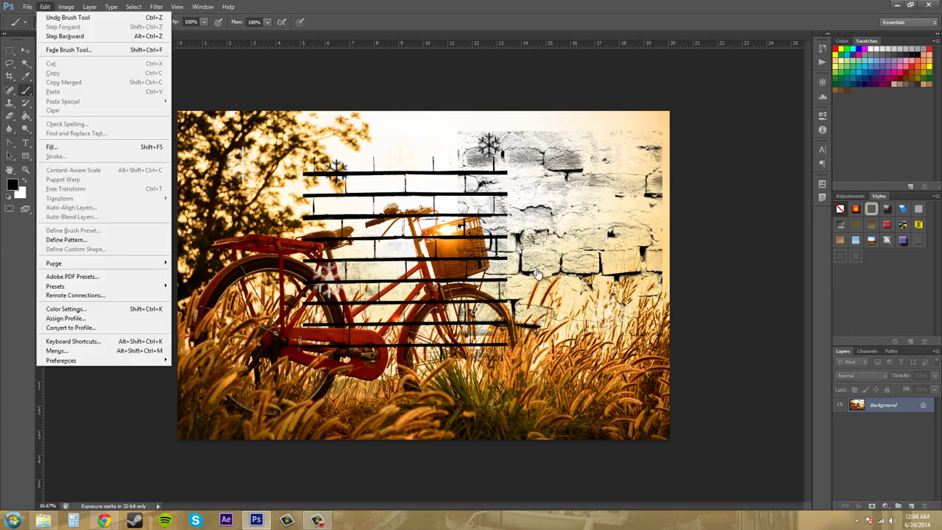
pyautogui.moveTo(96, 285)
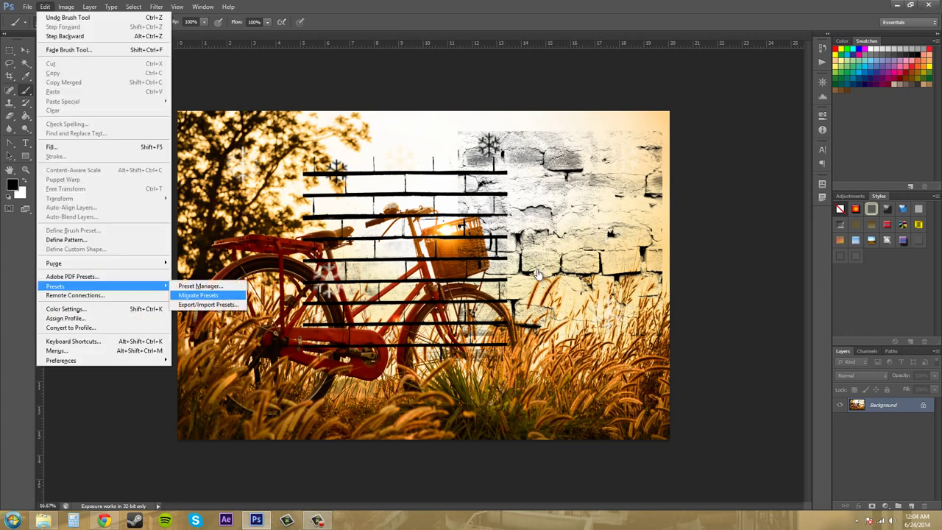
pyautogui.press('Down')
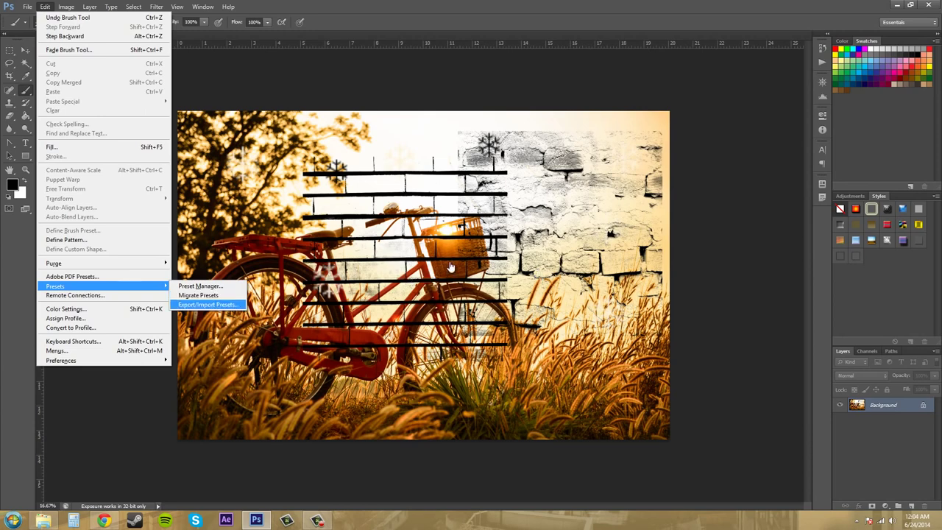
pyautogui.press('Up')
pyautogui.press('Return')
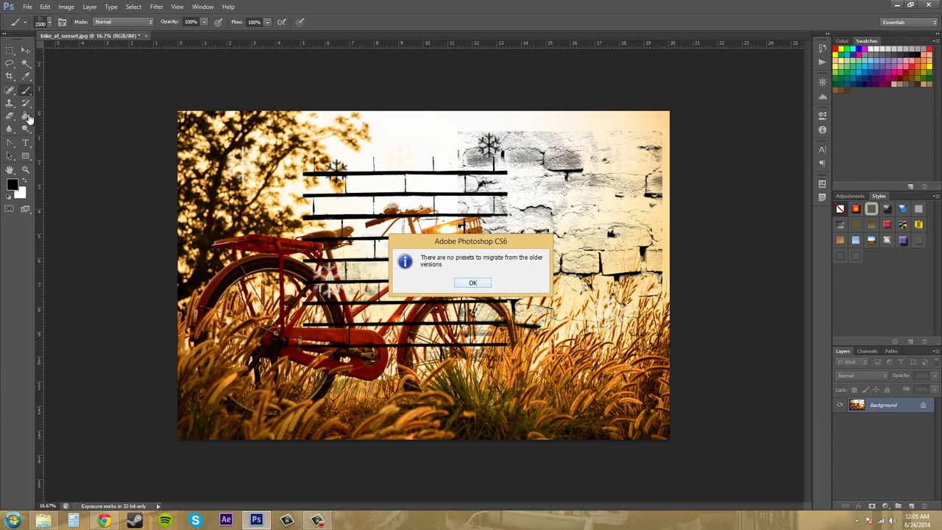
pyautogui.press('Return')
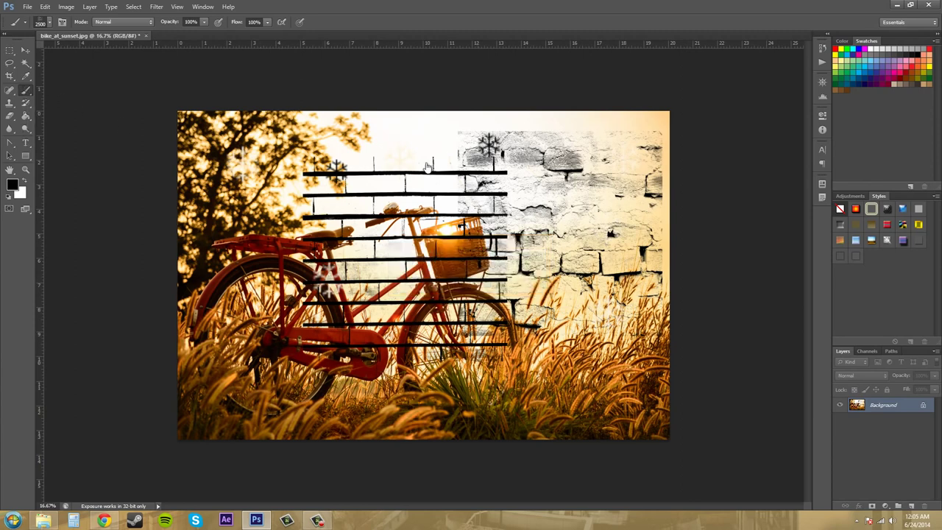
# Step: Open the Export/Import Presets dialog and switch it to importing presets
pyautogui.hotkey('alt', 'e')
pyautogui.press('s')
pyautogui.press('s')
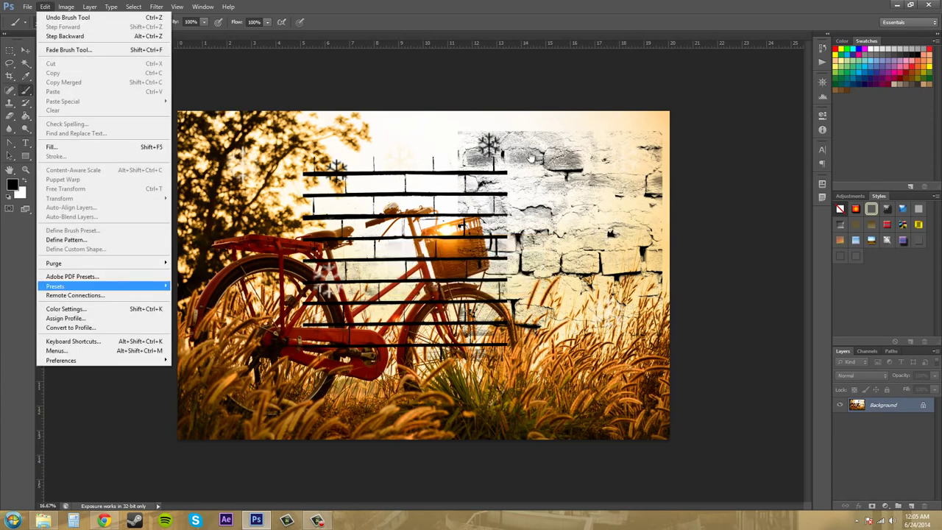
pyautogui.press('Right')
pyautogui.press('Down')
pyautogui.press('Down')
pyautogui.press('Return')
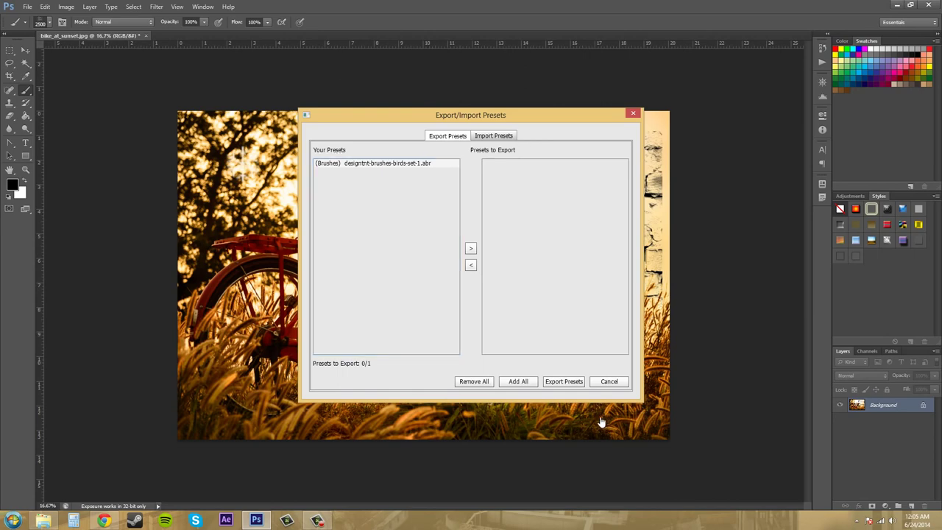
pyautogui.click(493, 136)
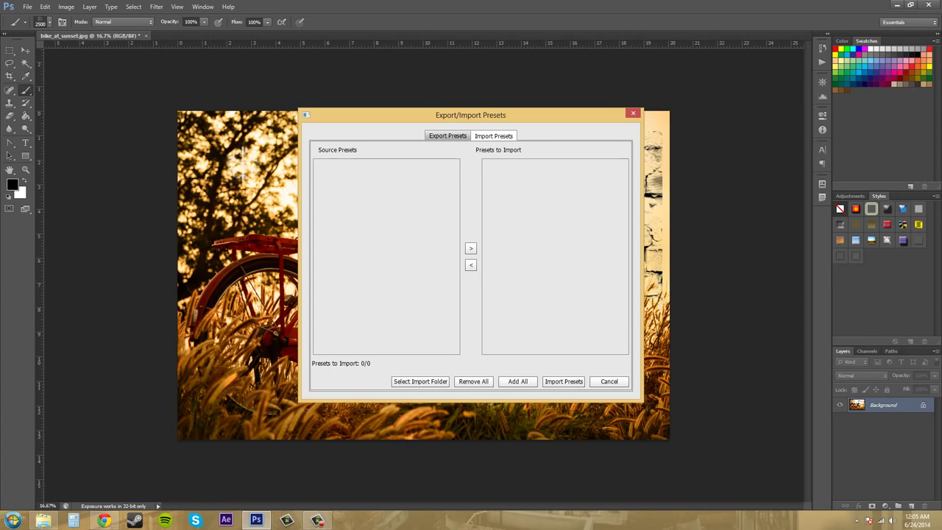
# Step: Start selecting an import folder and expand the Resources folder on the Big Bad Ext (E:) drive
pyautogui.click(420, 382)
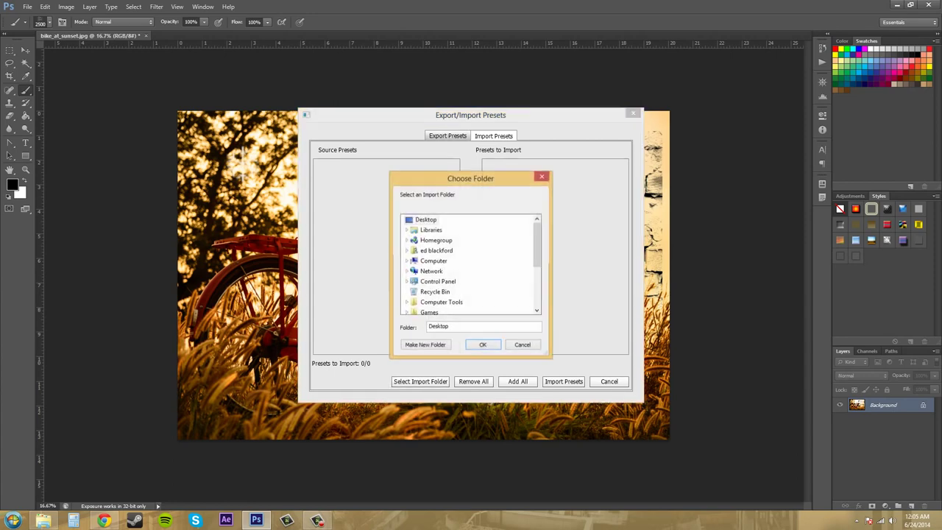
pyautogui.moveTo(536, 244); pyautogui.dragTo(537, 284)
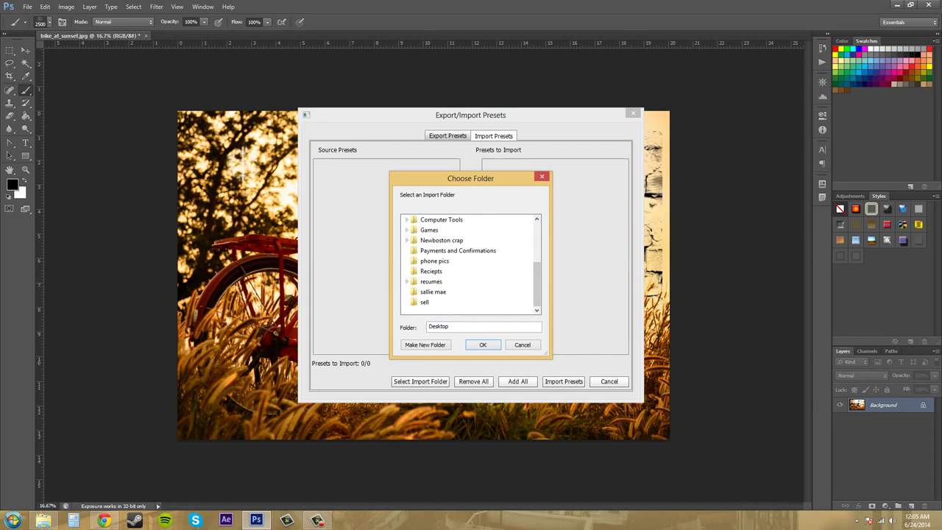
pyautogui.scroll(3, 471, 264)
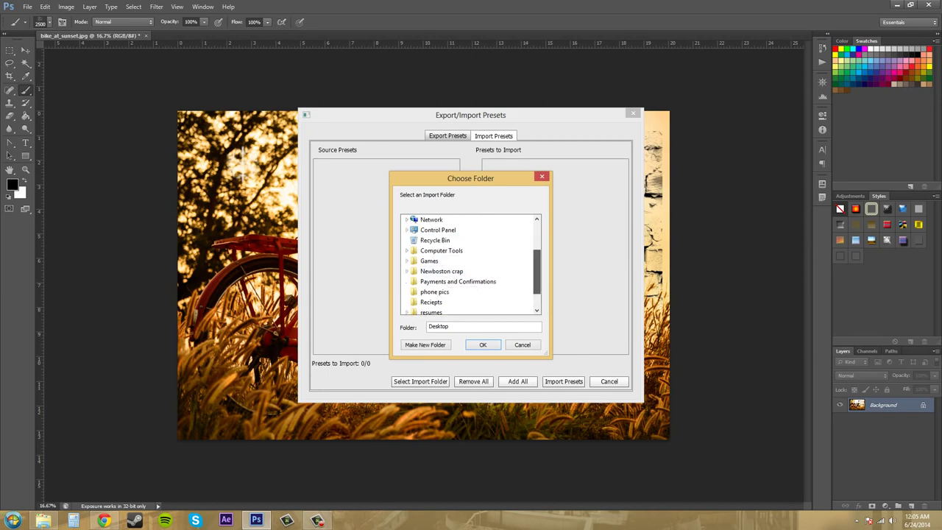
pyautogui.click(432, 251)
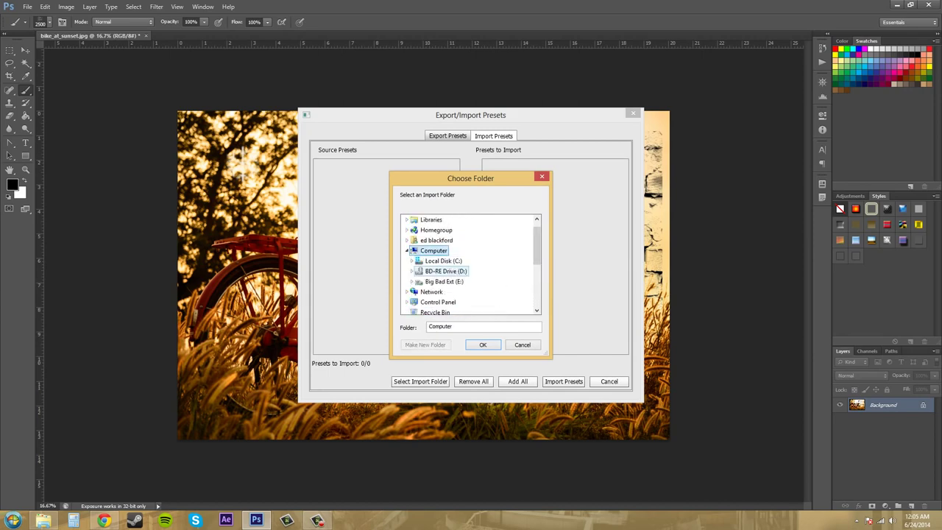
pyautogui.click(443, 281)
pyautogui.scroll(-4, 471, 264)
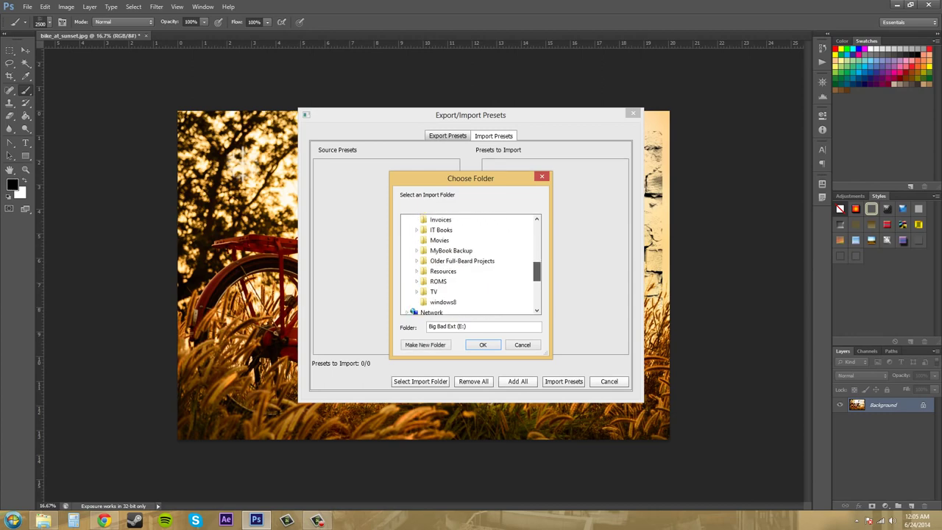
pyautogui.scroll(-1, 472, 264)
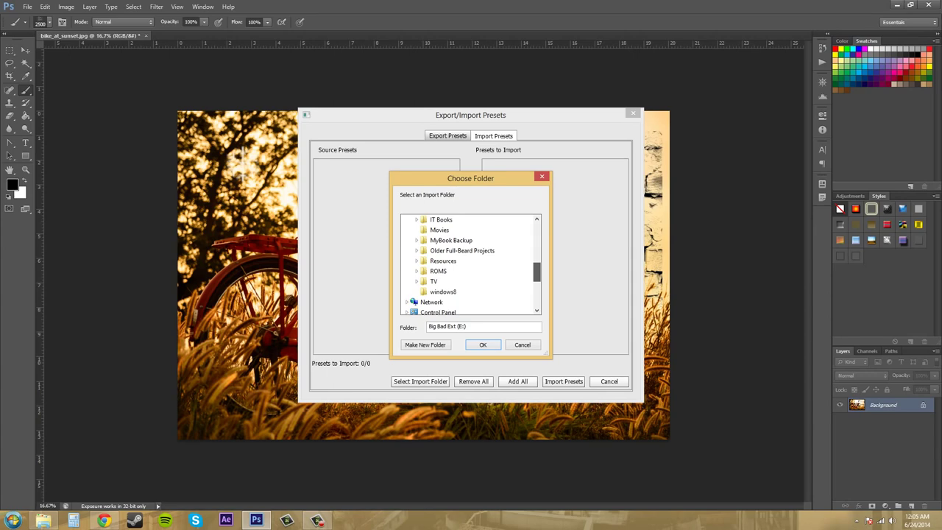
pyautogui.click(441, 261)
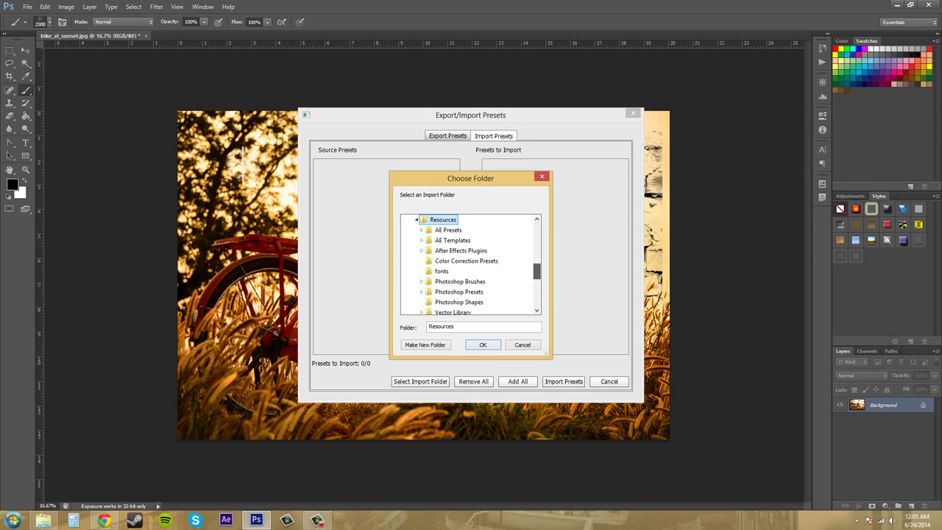
# Step: Choose the Coffee Stain folder inside Photoshop Brushes as the import folder
pyautogui.scroll(-2, 456, 274)
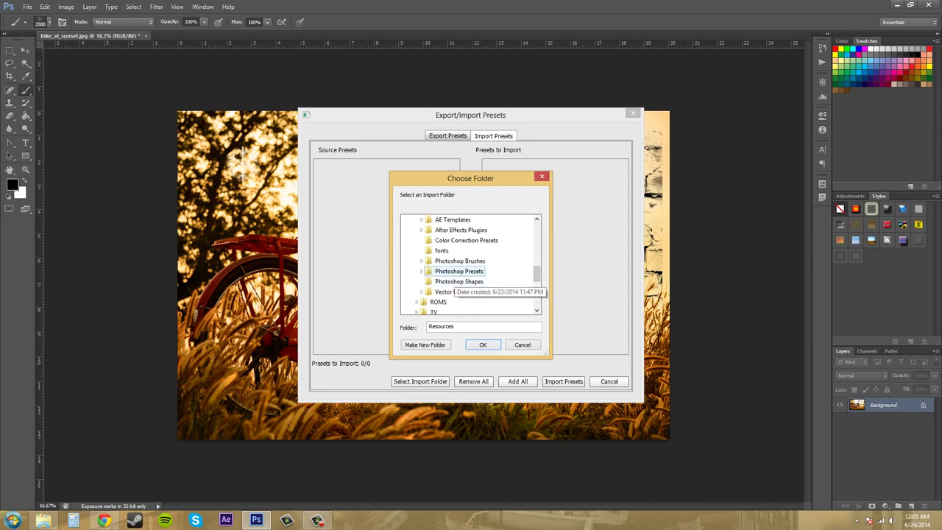
pyautogui.doubleClick(459, 261)
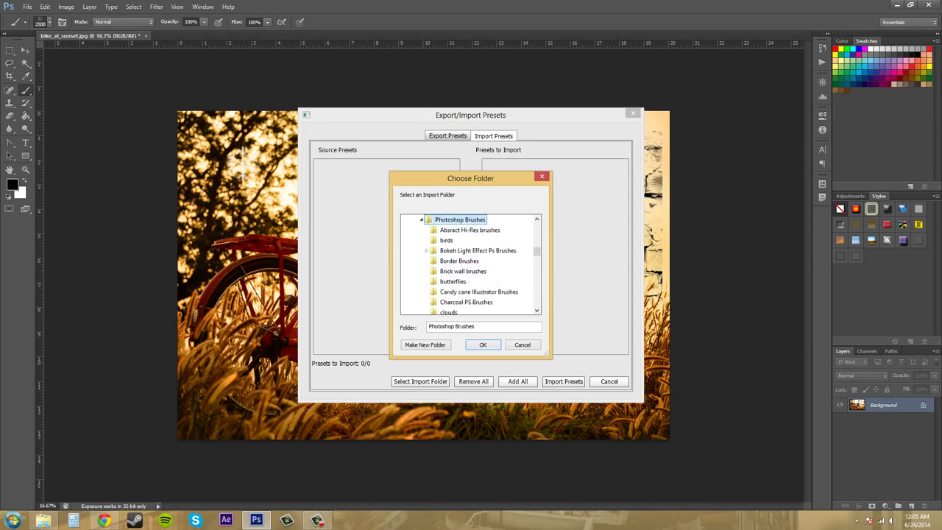
pyautogui.click(469, 230)
pyautogui.scroll(-1, 482, 249)
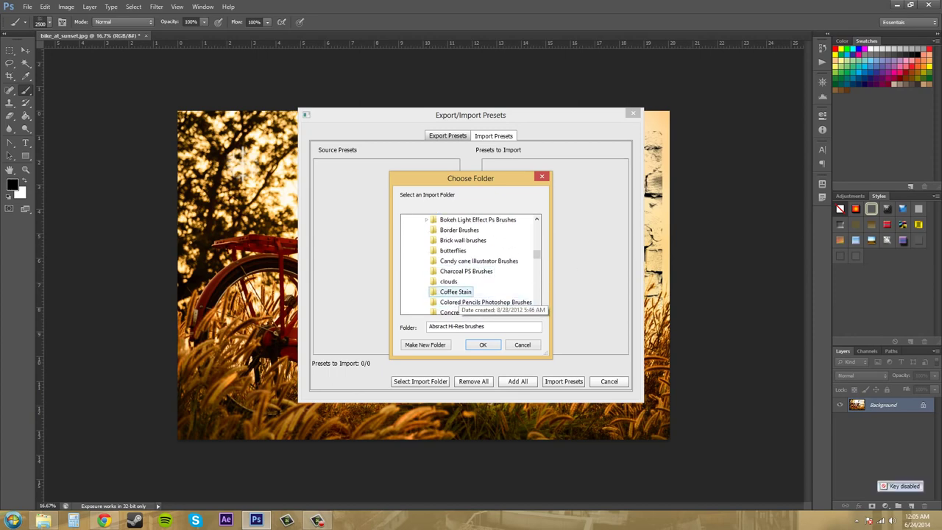
pyautogui.click(455, 292)
pyautogui.scroll(2, 471, 302)
pyautogui.scroll(-3, 471, 302)
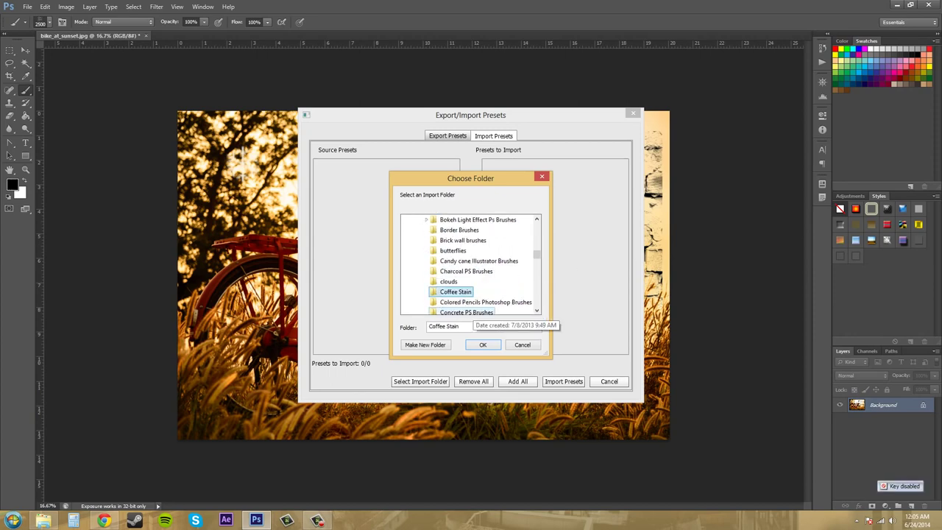
pyautogui.click(483, 344)
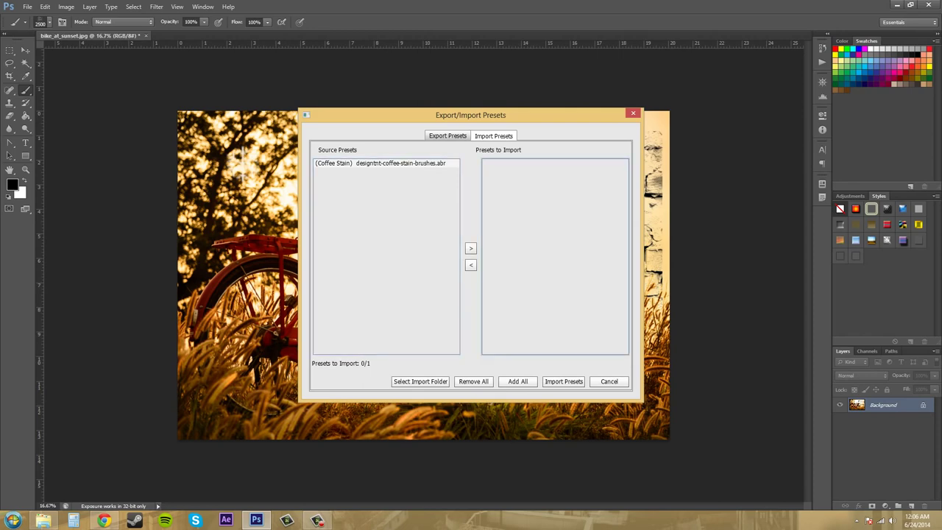
# Step: Add designtnt-coffee-stain-brushes.abr to the presets to import and import it
pyautogui.click(387, 163)
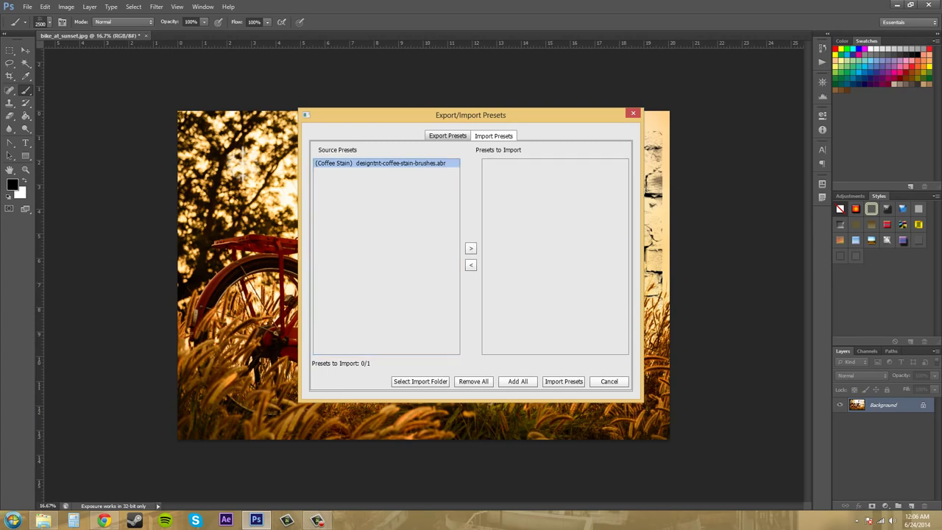
pyautogui.click(471, 248)
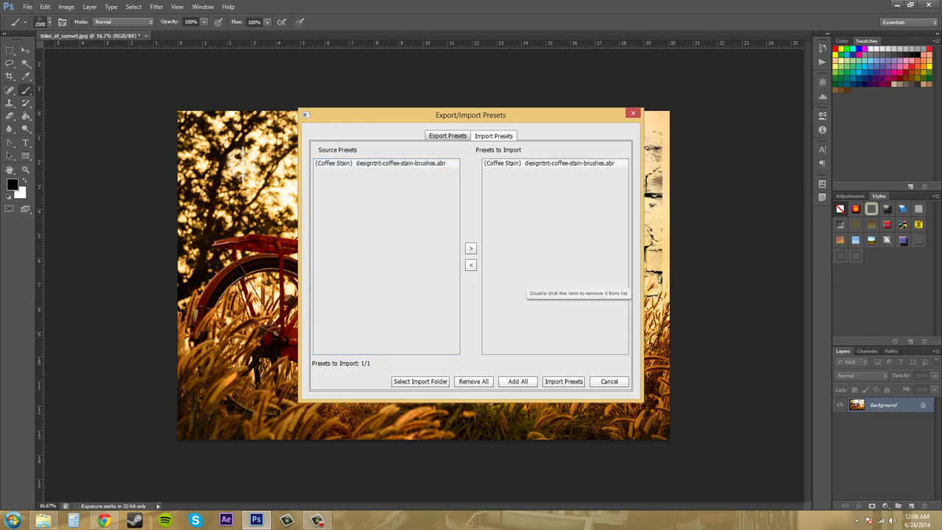
pyautogui.click(563, 381)
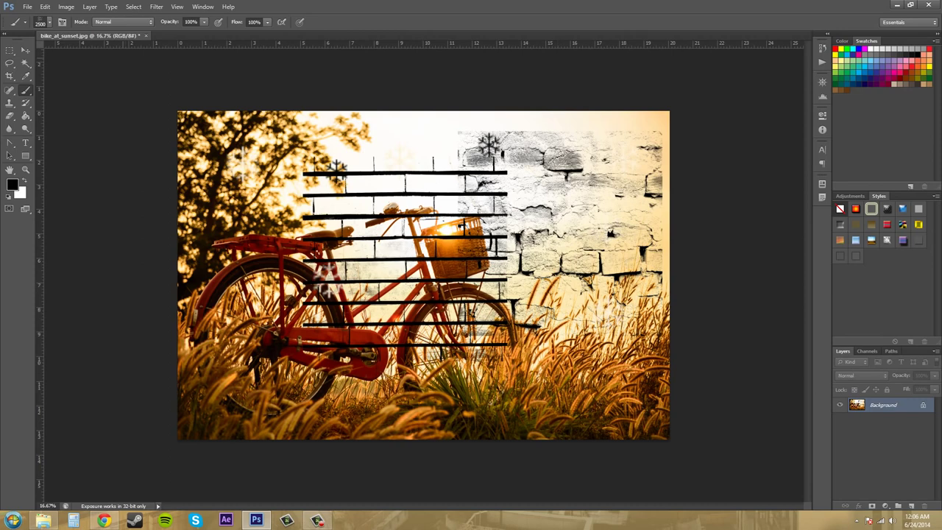
# Step: Activate the Brush tool and reduce the brush size to 49 px
pyautogui.press('v')
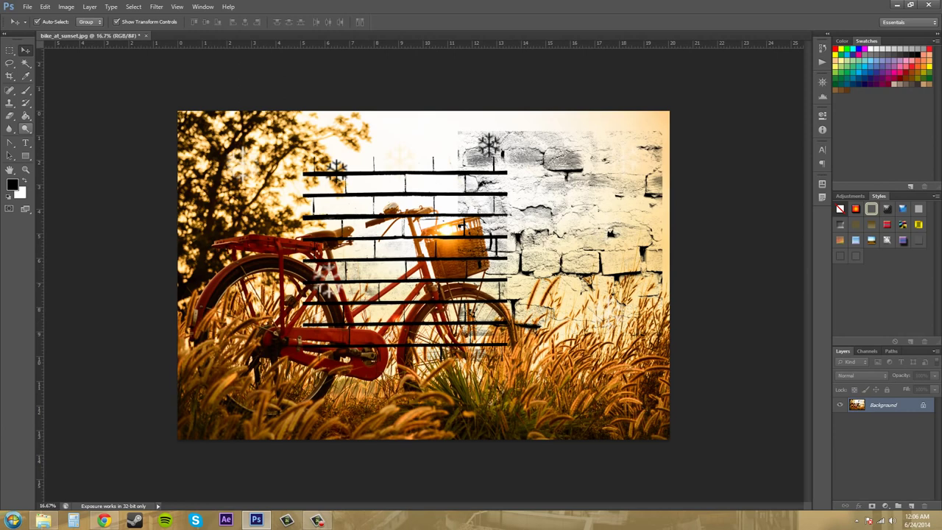
pyautogui.click(25, 89)
pyautogui.rightClick(385, 134)
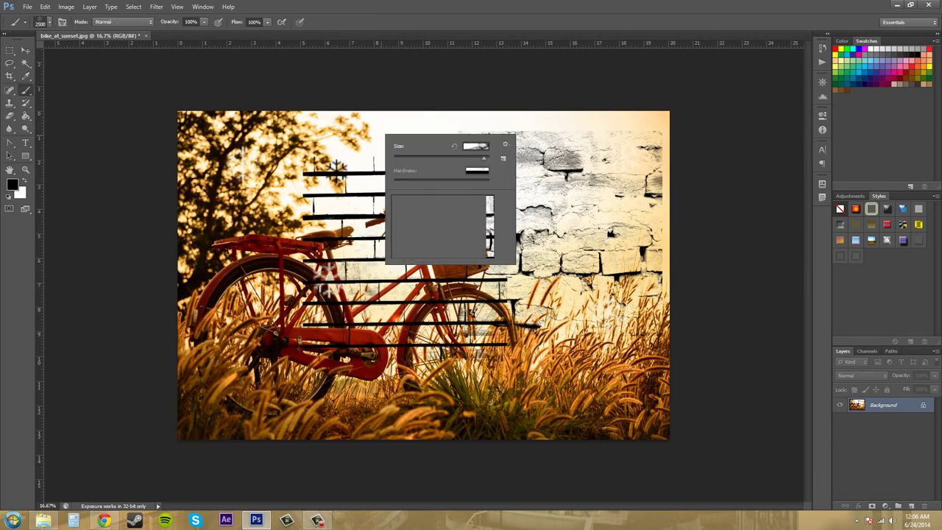
pyautogui.moveTo(484, 158); pyautogui.dragTo(459, 157)
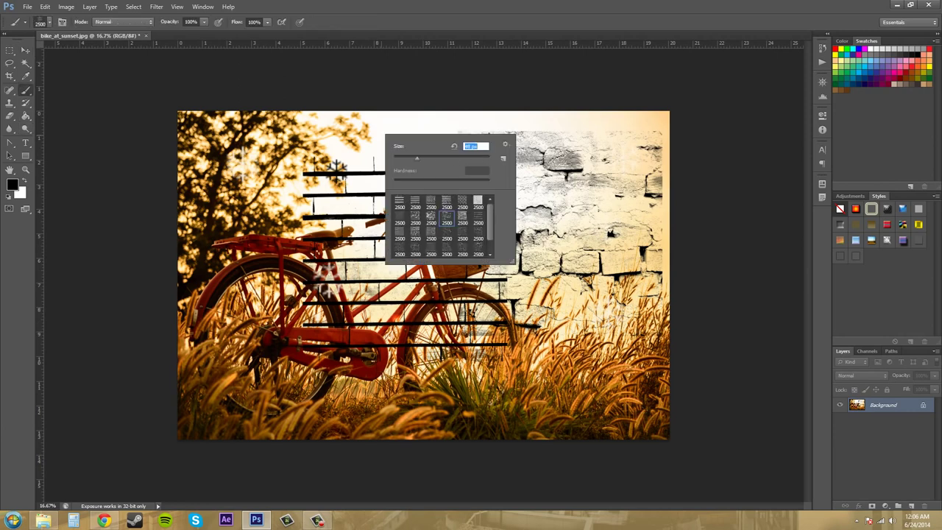
pyautogui.press('Return')
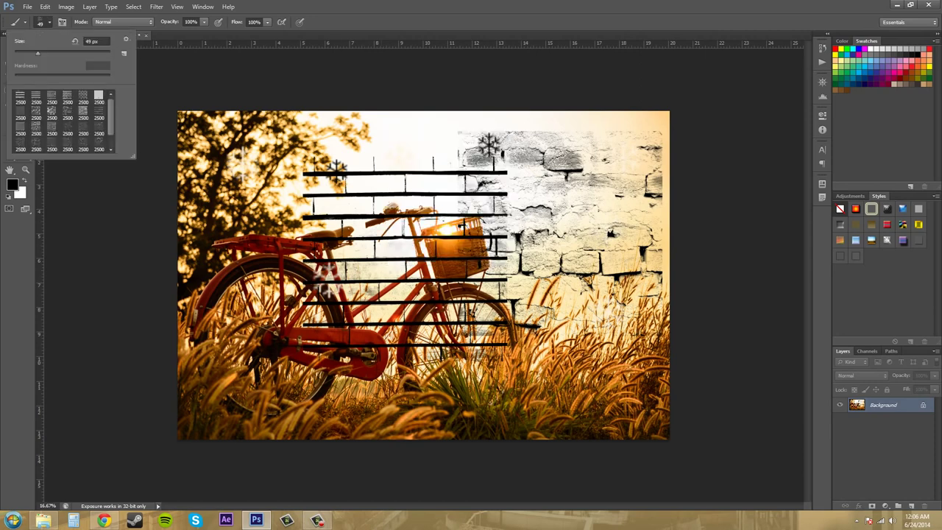
# Step: Open the dialog for loading brushes, view the parent Photoshop Brushes folder, and cancel
pyautogui.click(126, 38)
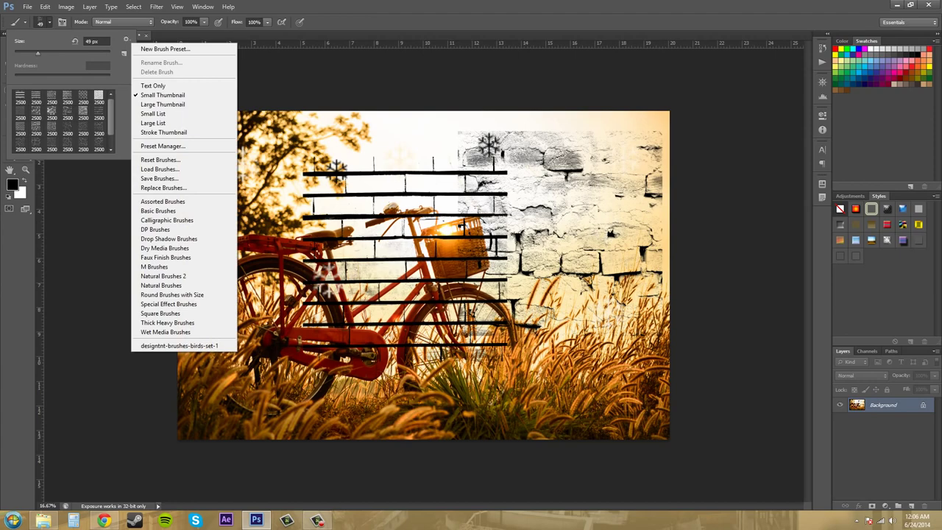
pyautogui.click(160, 169)
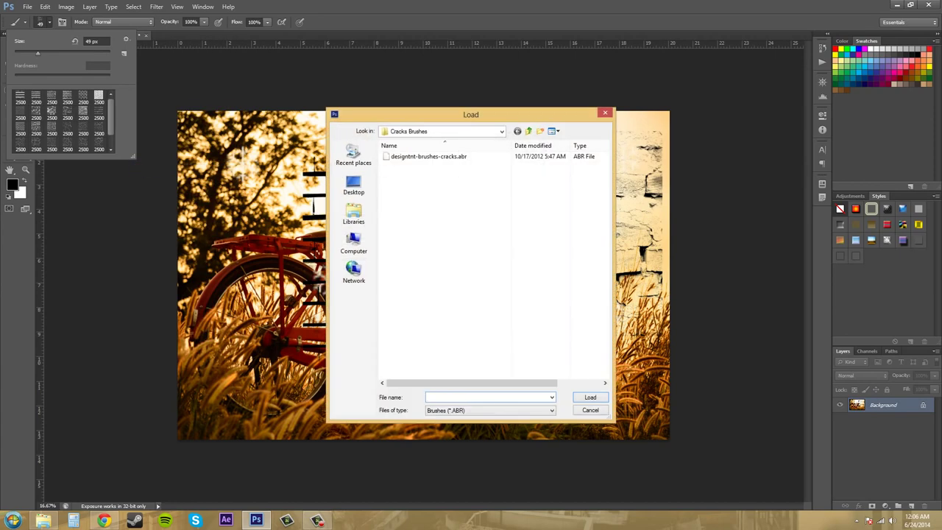
pyautogui.click(528, 131)
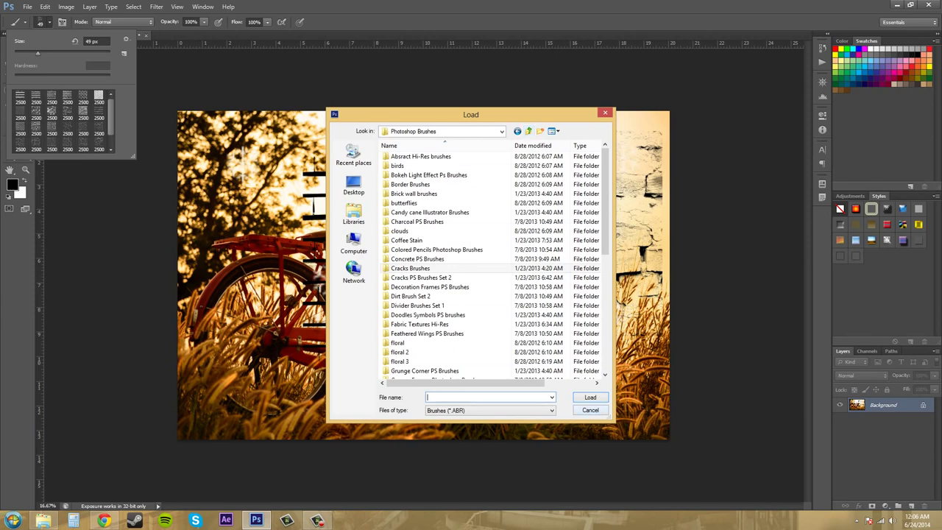
pyautogui.click(590, 410)
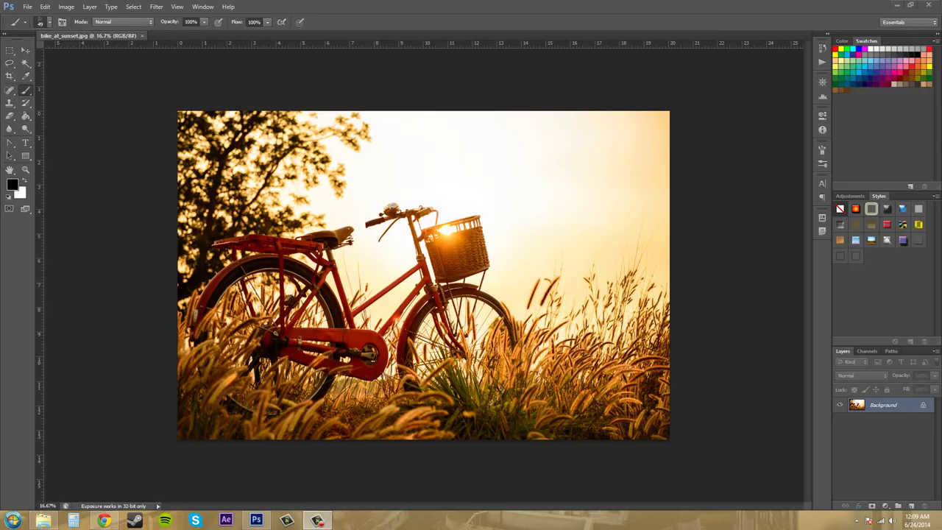
# Step: Close Photoshop and relaunch Adobe Photoshop CS6 (64 Bit)
pyautogui.click(929, 5)
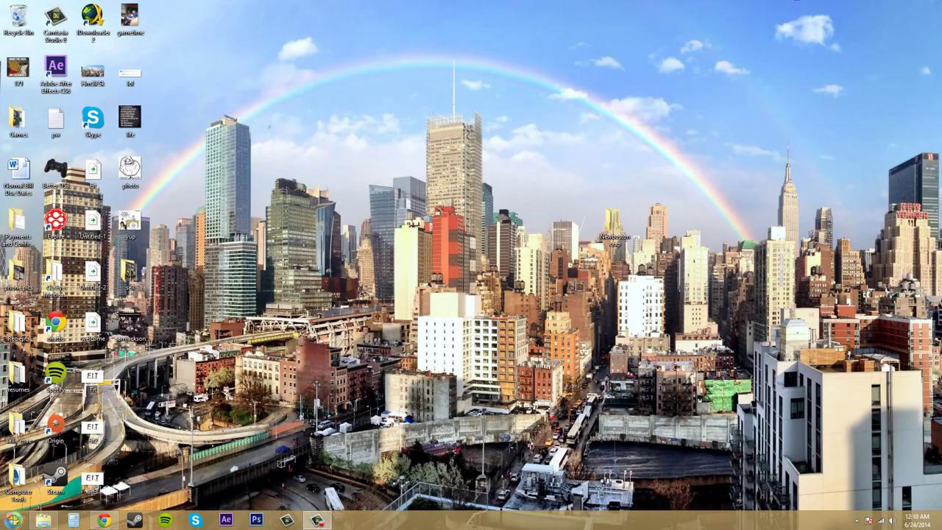
pyautogui.press('super')
pyautogui.press('Menu')
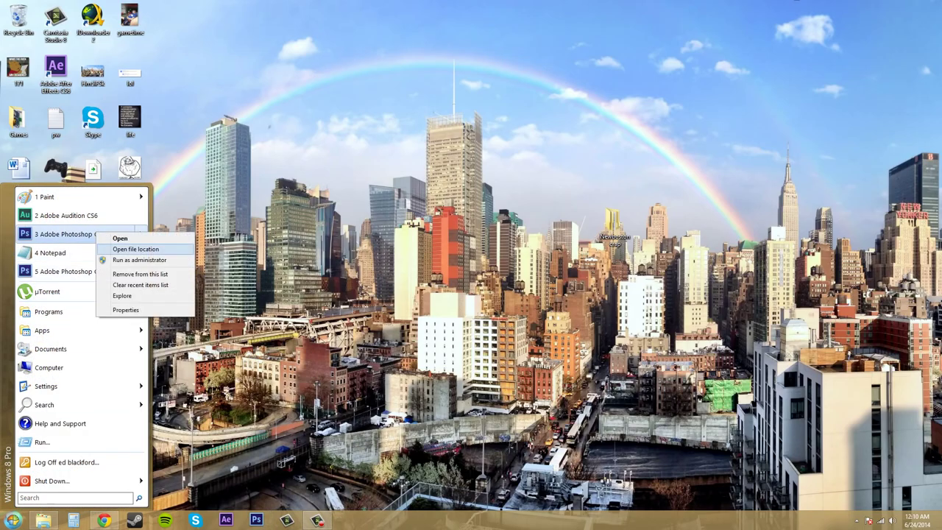
pyautogui.press('Down')
pyautogui.press('Down')
pyautogui.press('Return')
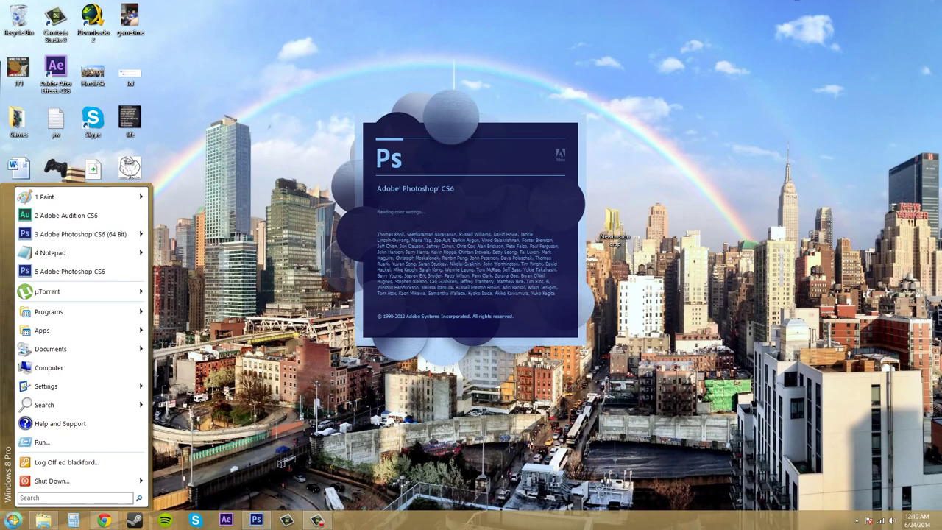
pyautogui.press('Up')
pyautogui.press('Up')
pyautogui.press('Up')
pyautogui.press('Right')
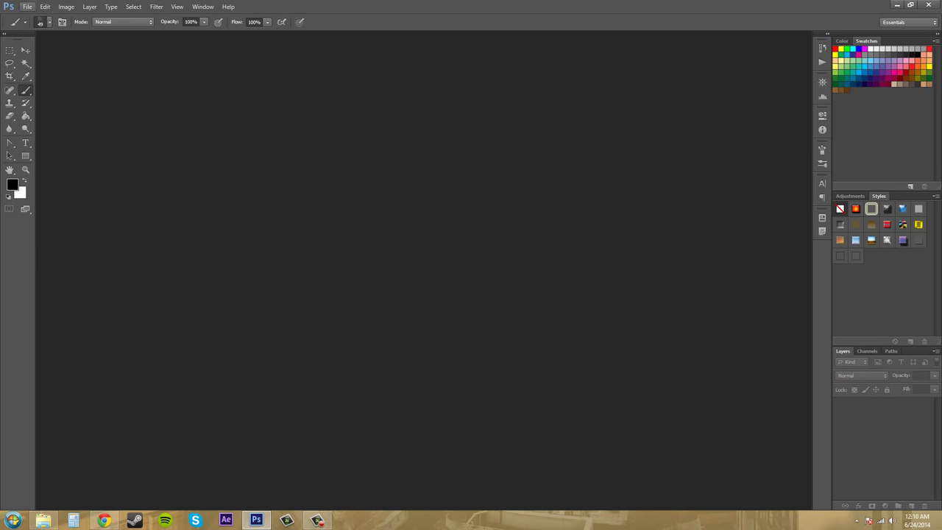
# Step: Reopen bike_at_sunset.jpg from the recently used files
pyautogui.click(28, 7)
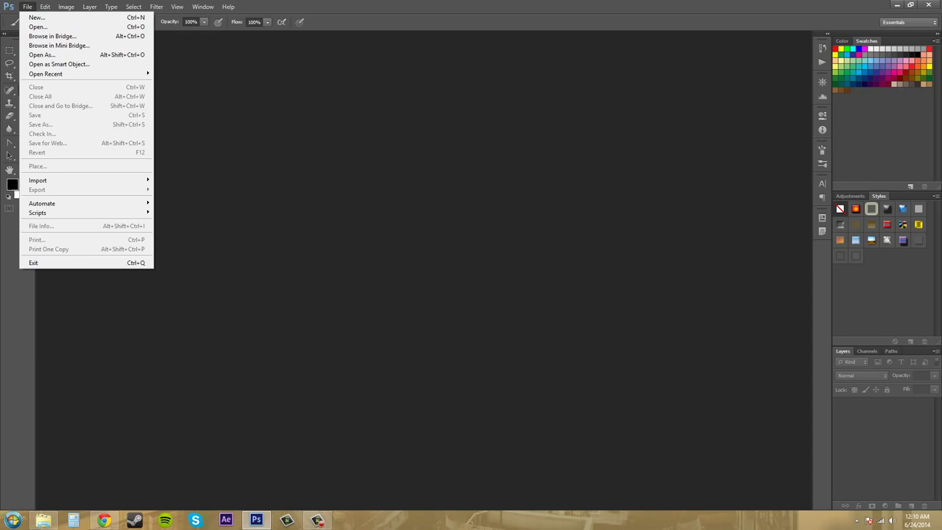
pyautogui.moveTo(89, 73)
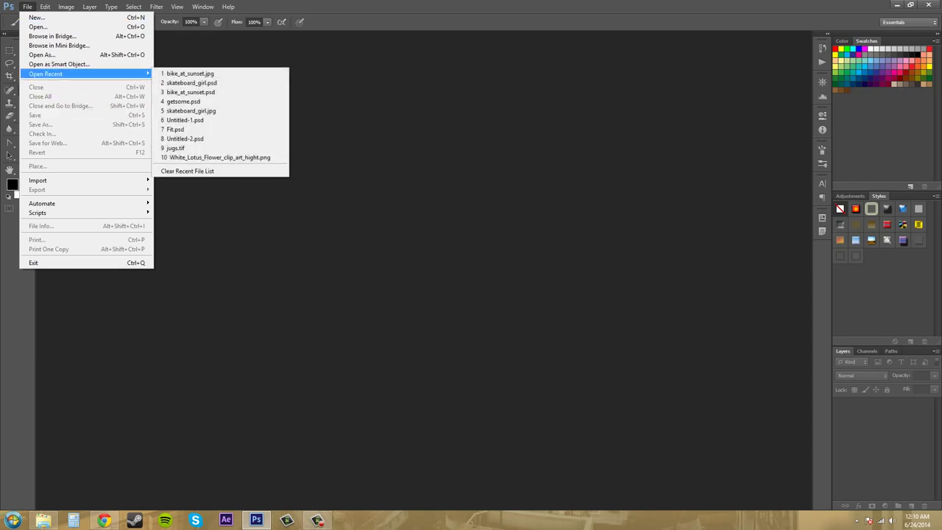
pyautogui.click(190, 74)
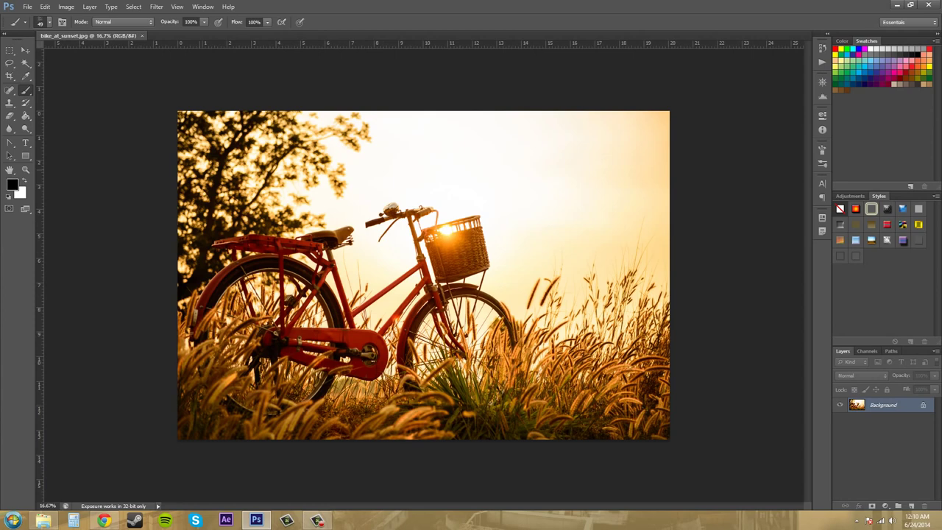
# Step: Replace the current brushes with the designtnt-coffee-stain-brushes set, without saving changes to the current brushes
pyautogui.click(50, 22)
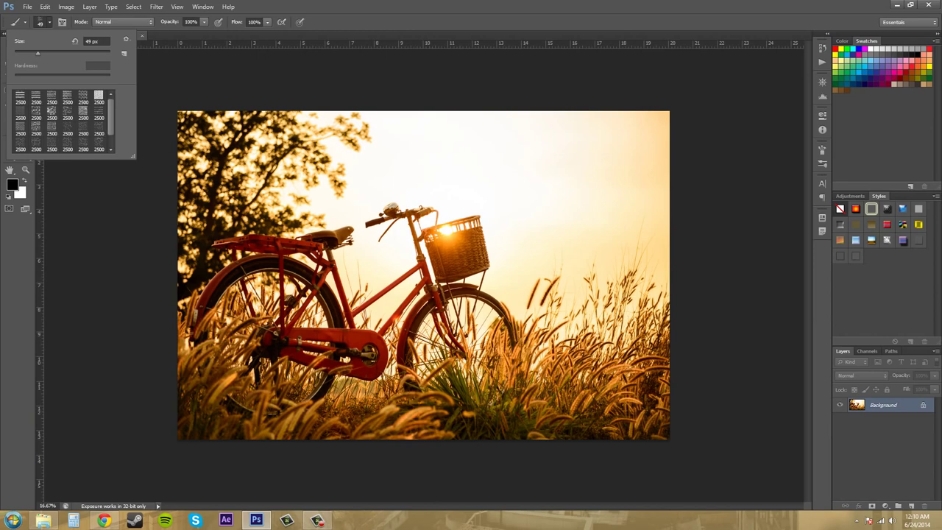
pyautogui.click(126, 39)
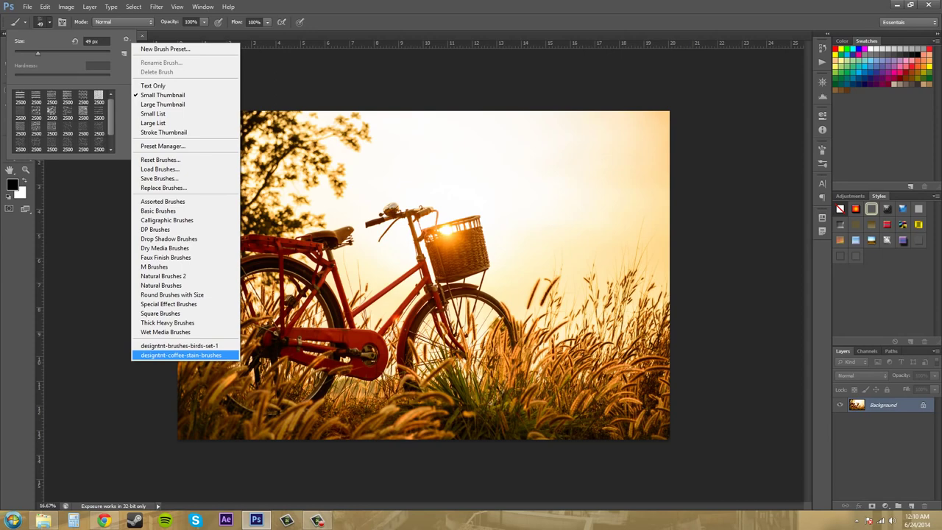
pyautogui.click(180, 355)
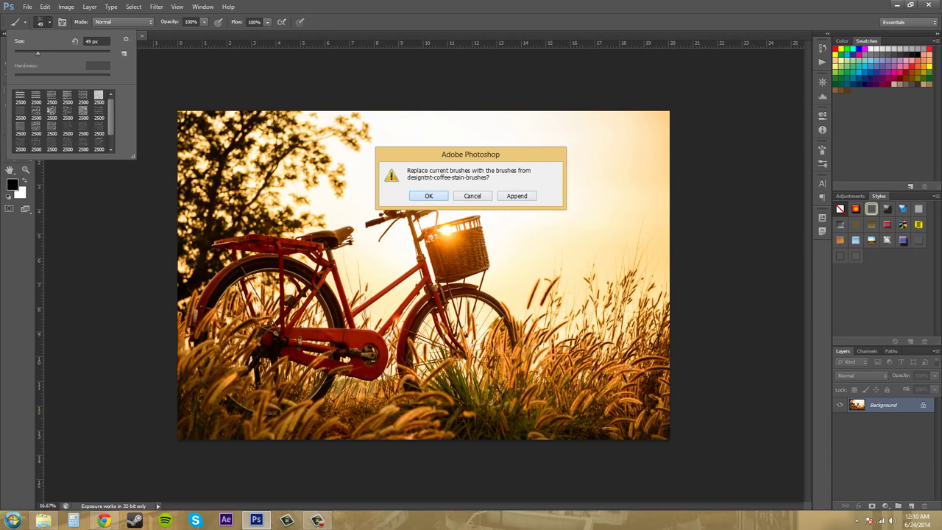
pyautogui.press('Return')
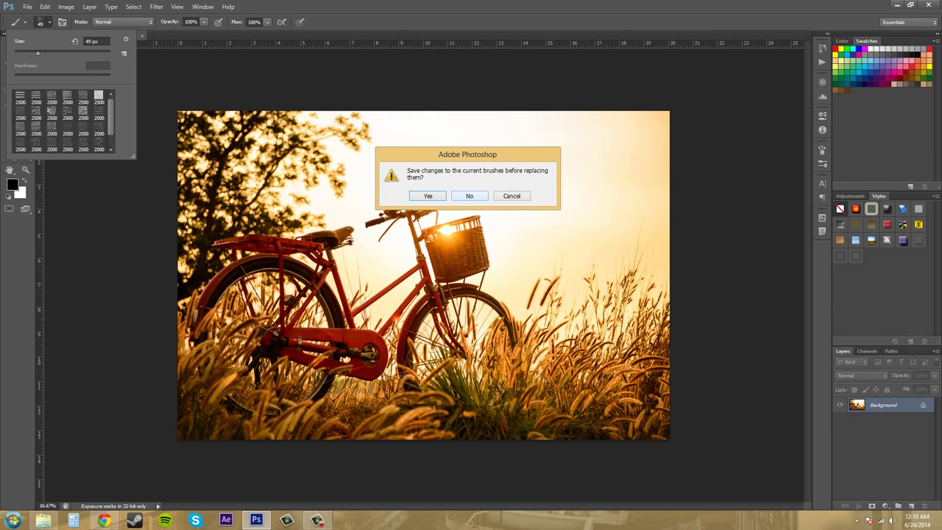
pyautogui.click(470, 196)
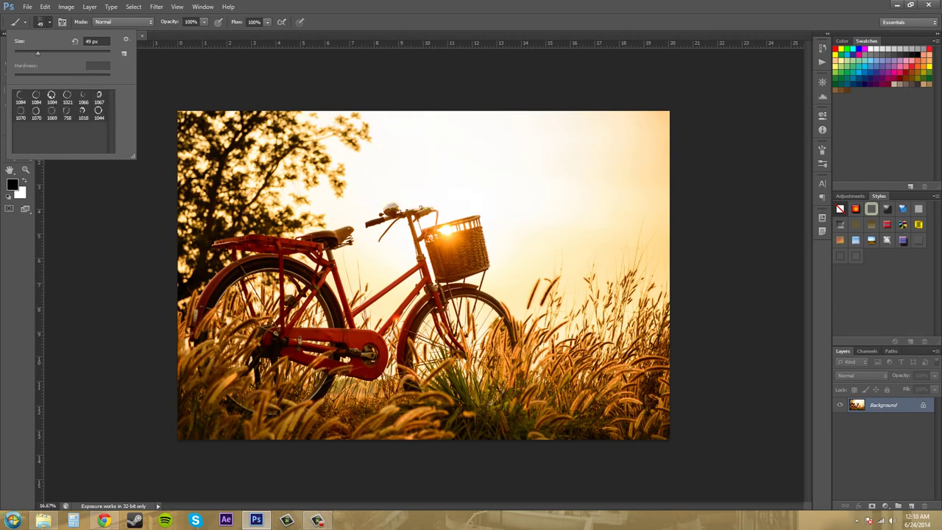
# Step: Stamp a single black coffee ring in the sky beside the bicycle basket with the 1044 px coffee stain brush
pyautogui.click(99, 113)
pyautogui.click(561, 196)
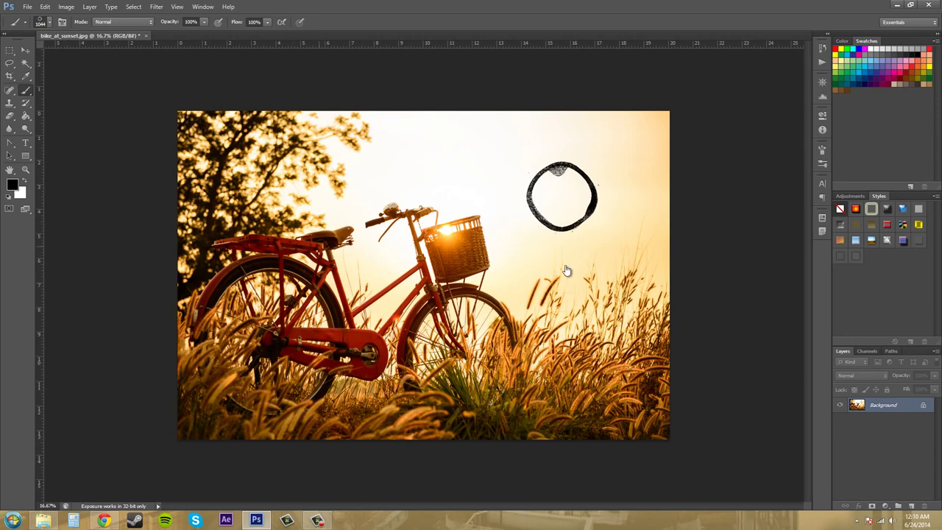
# Step: Look up the designtnt-coffee-stain-brushes set among the installed brush sets and leave without loading anything
pyautogui.click(49, 22)
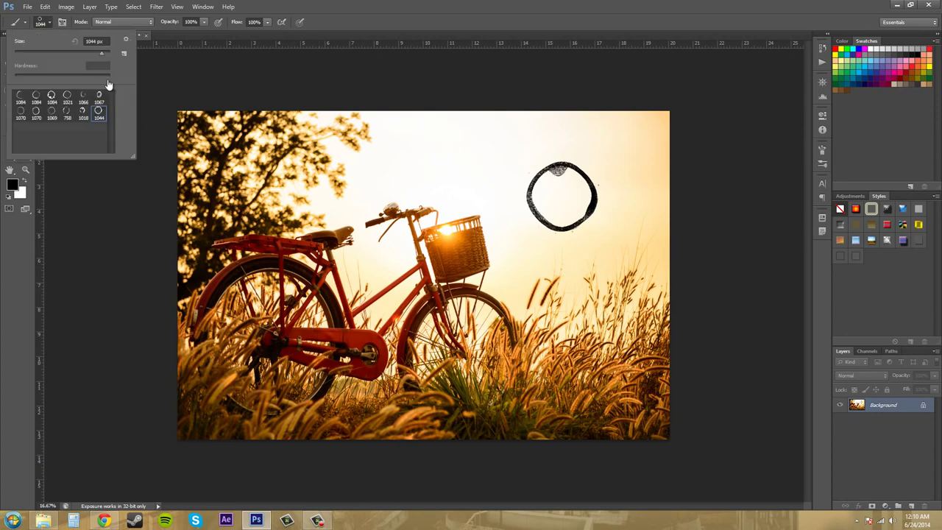
pyautogui.click(127, 40)
pyautogui.press('Up')
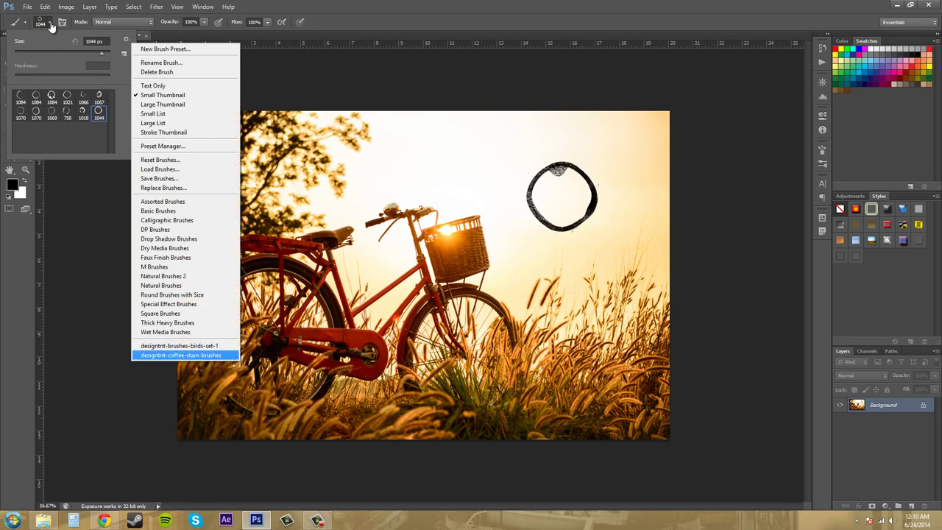
pyautogui.rightClick(335, 86)
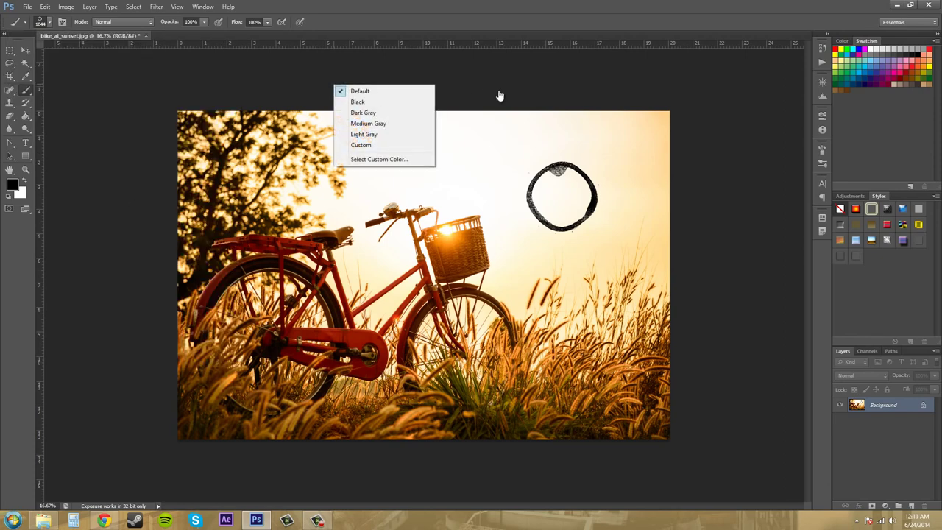
pyautogui.press('Escape')
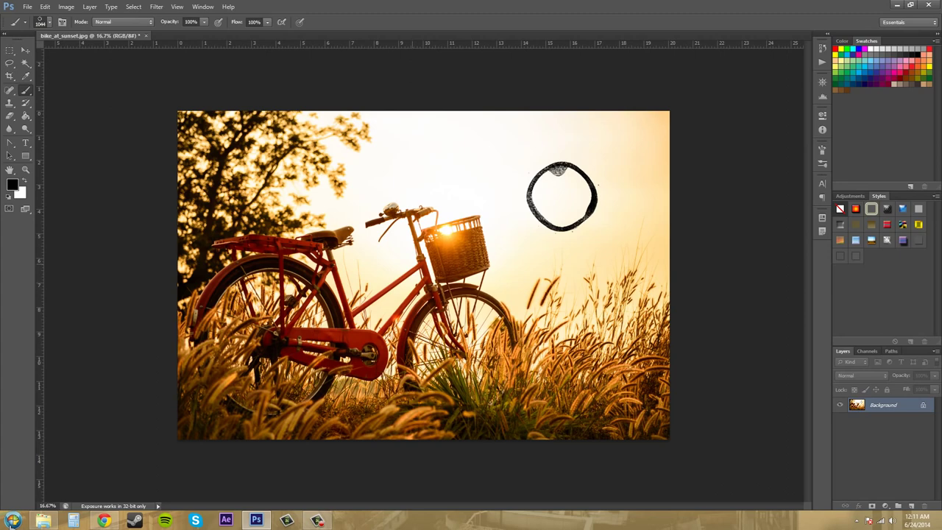
# Step: Paint a long looping trail of overlapping black coffee rings across the sky, bicycle and grass
pyautogui.moveTo(385, 169)
pyautogui.mouseDown()
pyautogui.moveTo(301, 232)
pyautogui.moveTo(273, 276)
pyautogui.moveTo(266, 357)
pyautogui.moveTo(434, 386)
pyautogui.moveTo(595, 327)
pyautogui.moveTo(611, 174)
pyautogui.mouseUp()
pyautogui.moveTo(562, 195)
pyautogui.mouseDown()
pyautogui.moveTo(458, 247)
pyautogui.moveTo(396, 239)
pyautogui.moveTo(401, 174)
pyautogui.mouseUp()
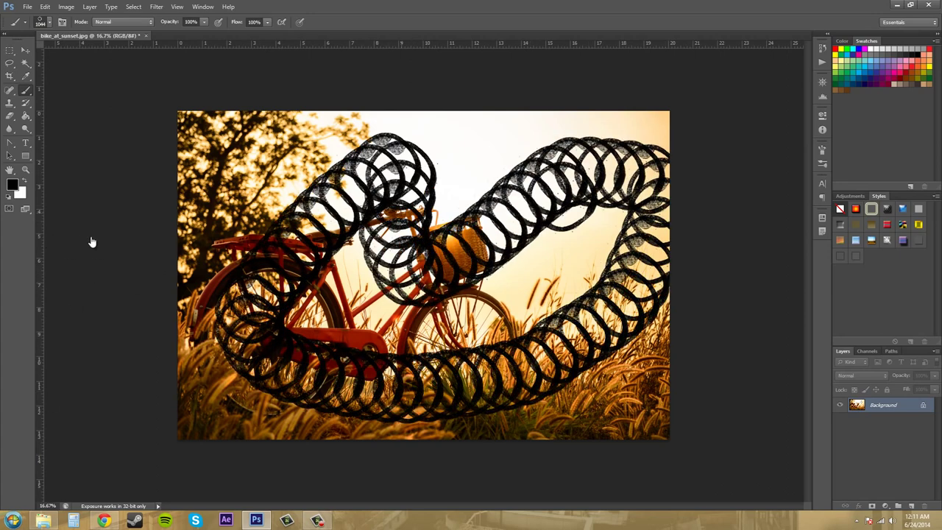